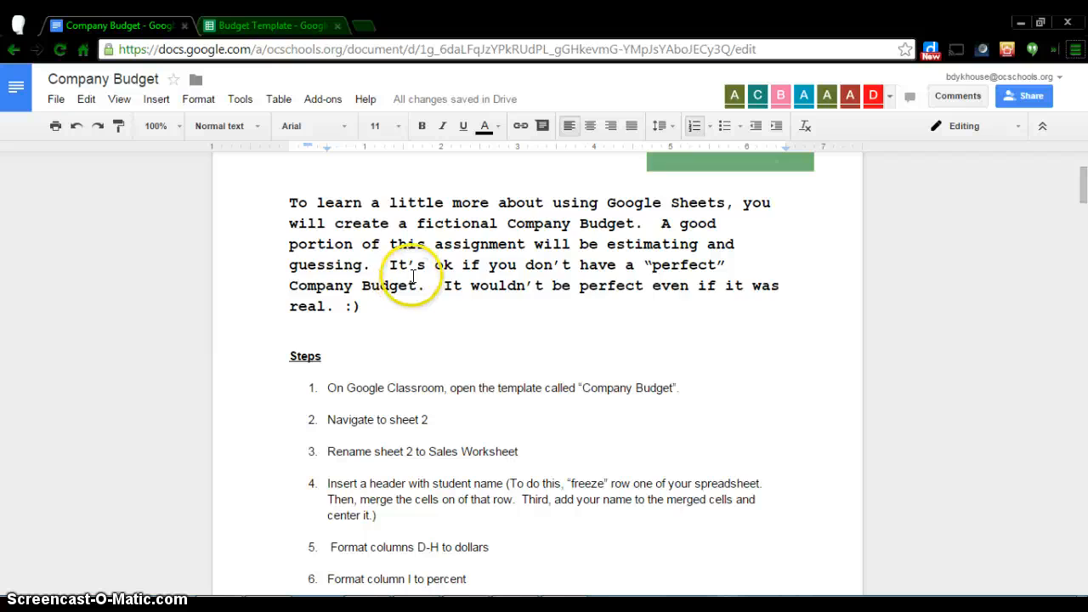
Find step 12 in the Company Budget instructions and highlight its text about entering average sales prices in column D
{"action": "scroll", "coordinate": [408, 278], "scroll_direction": "down", "scroll_amount": 2}
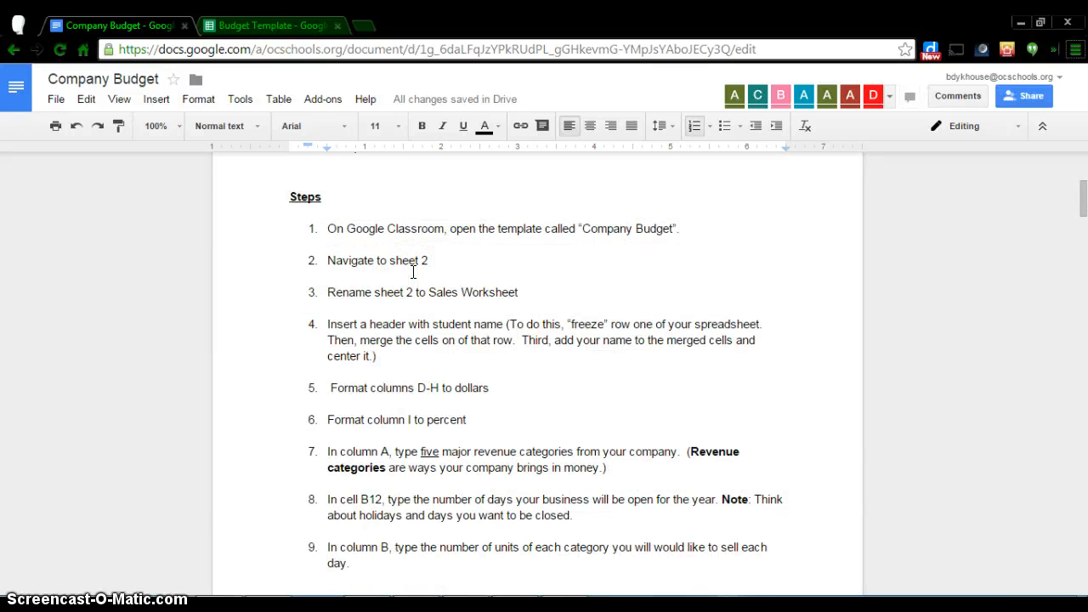
{"action": "scroll", "coordinate": [413, 272], "scroll_direction": "down", "scroll_amount": 6}
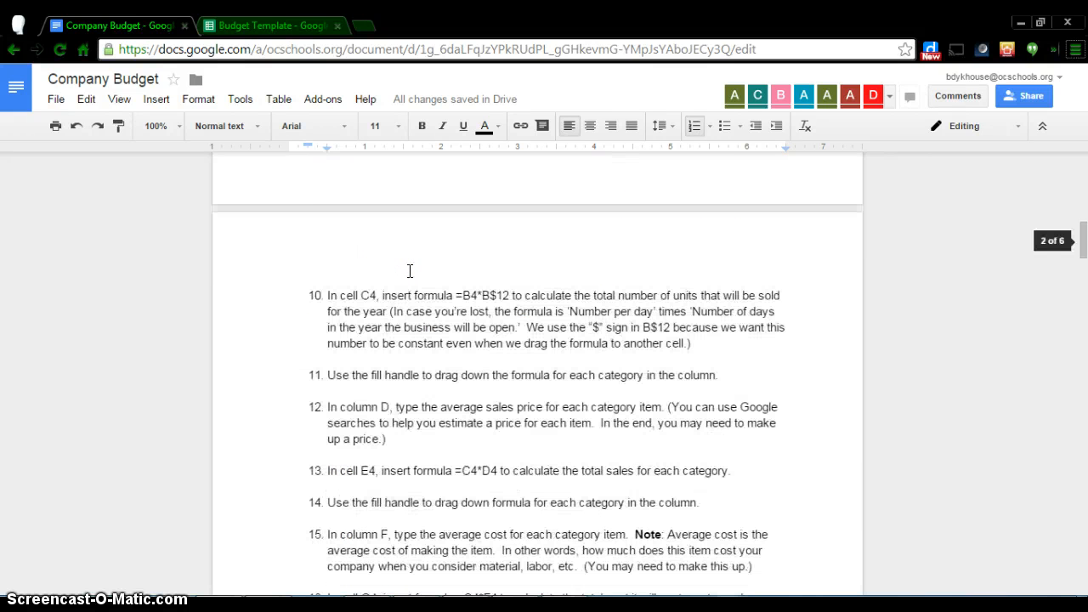
{"action": "scroll", "coordinate": [410, 270], "scroll_direction": "down", "scroll_amount": 1}
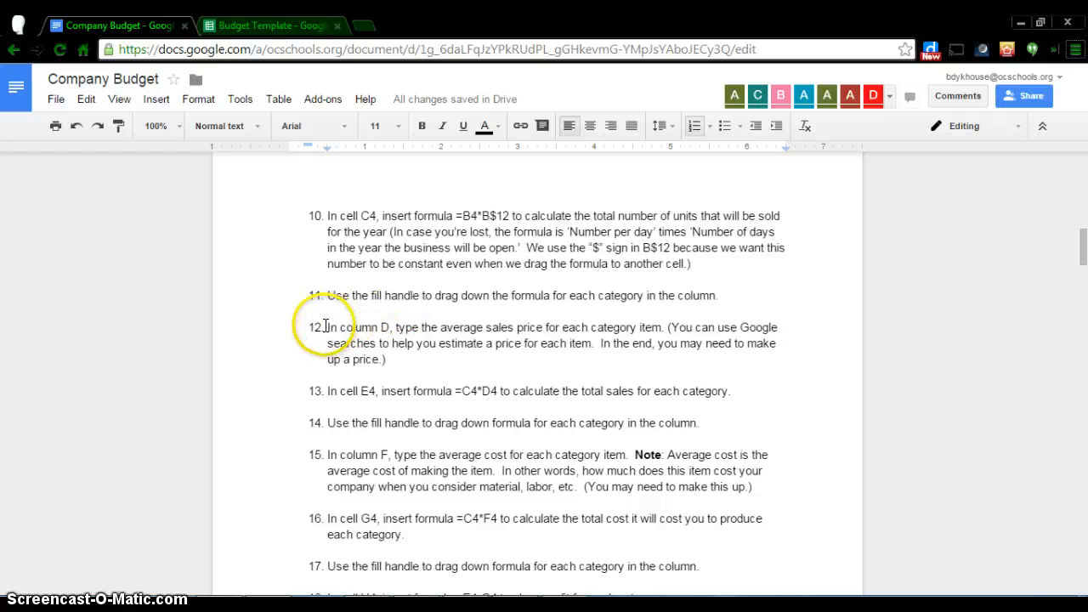
{"action": "left_click_drag", "start_coordinate": [326, 327], "coordinate": [408, 359]}
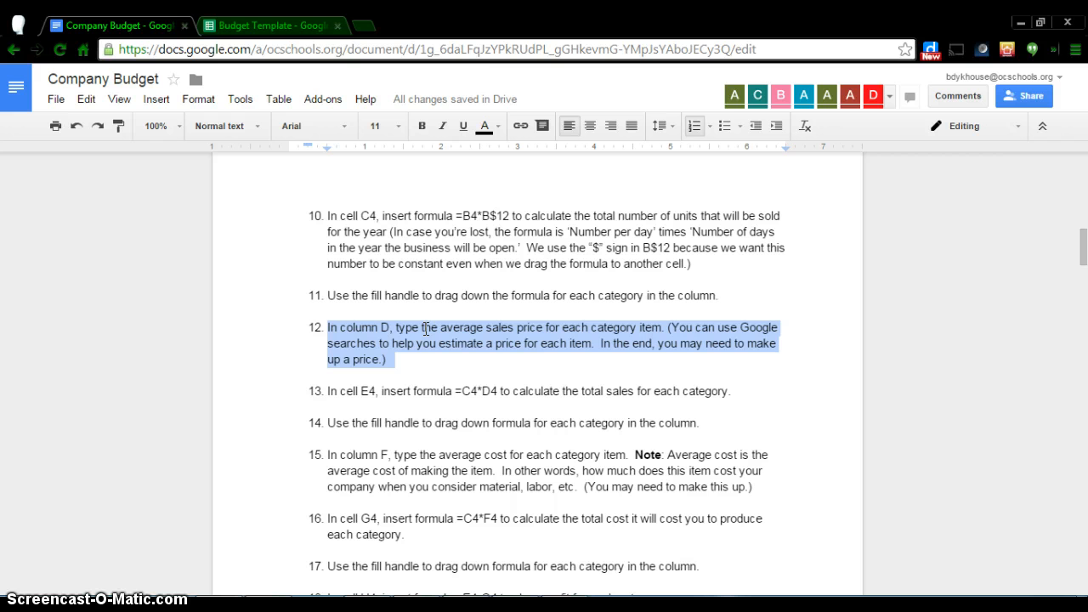
{"action": "left_click", "coordinate": [506, 327]}
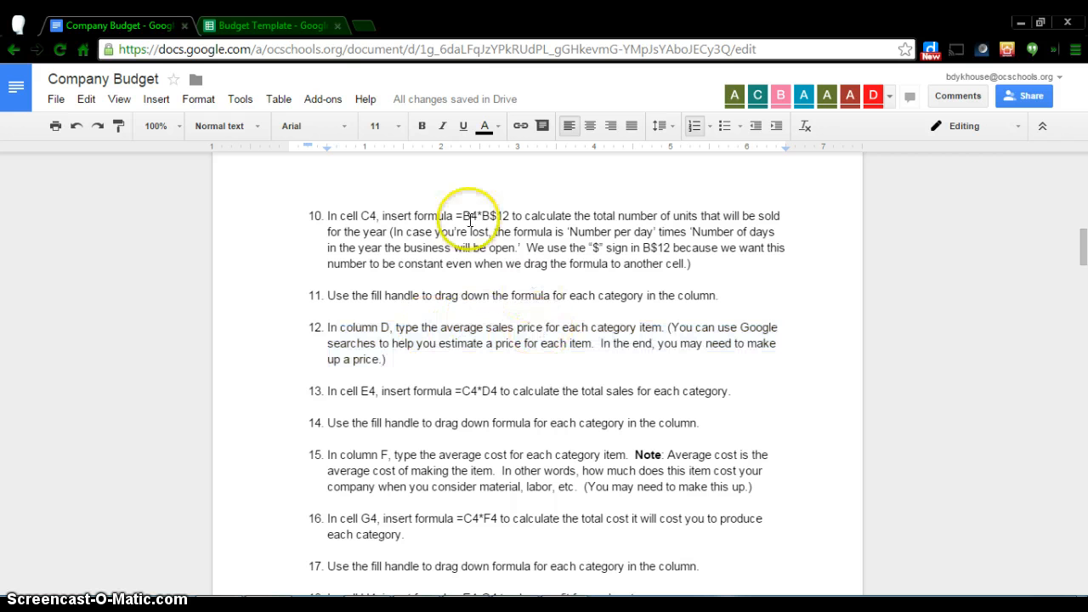
Switch to the Budget Template spreadsheet and review the category items in column A and the Average Sales Price cells in column D
{"action": "left_click", "coordinate": [269, 26]}
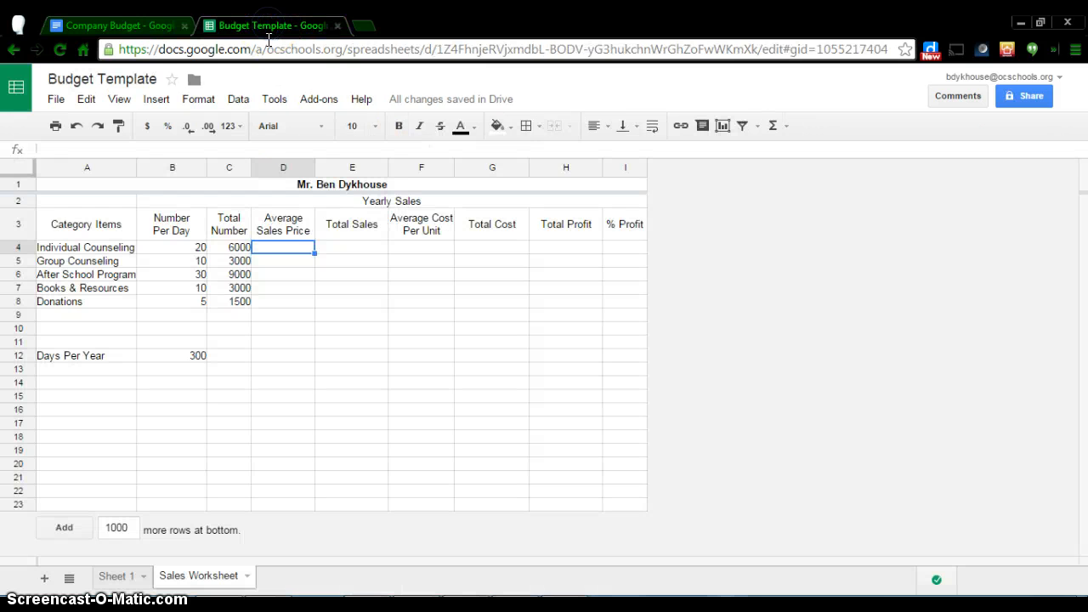
{"action": "left_click", "coordinate": [278, 259]}
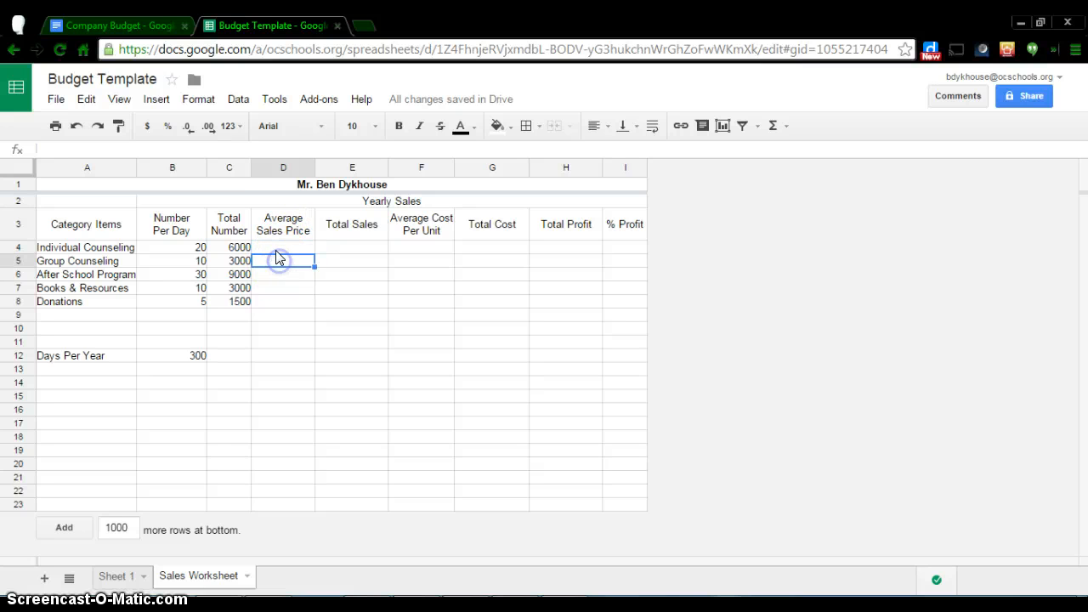
{"action": "left_click", "coordinate": [276, 248]}
{"action": "left_click", "coordinate": [274, 264]}
{"action": "left_click", "coordinate": [274, 273]}
{"action": "left_click", "coordinate": [277, 290]}
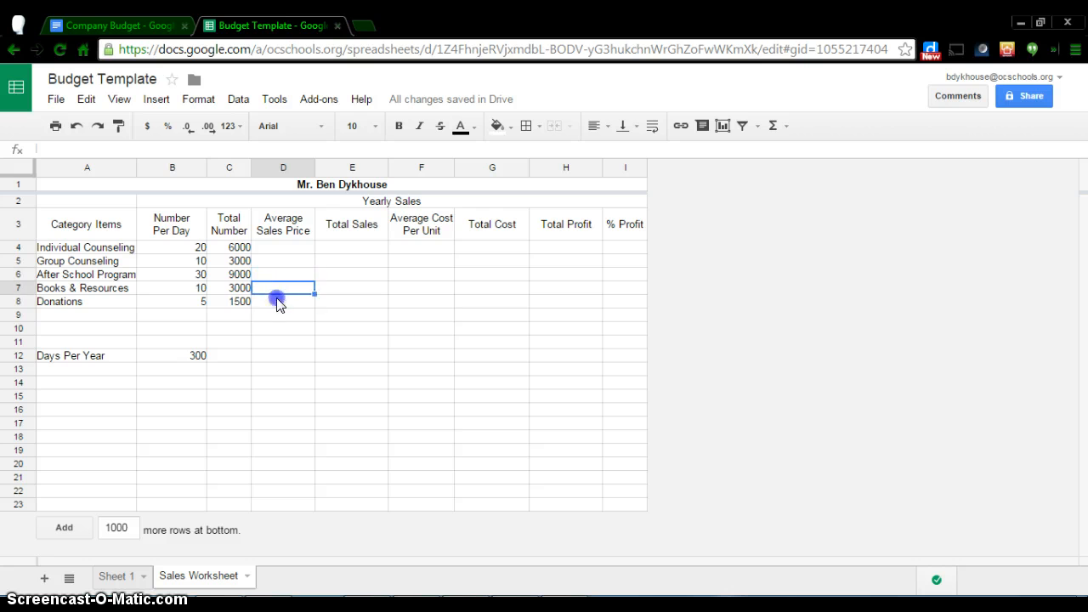
{"action": "left_click", "coordinate": [92, 247]}
{"action": "left_click", "coordinate": [96, 261]}
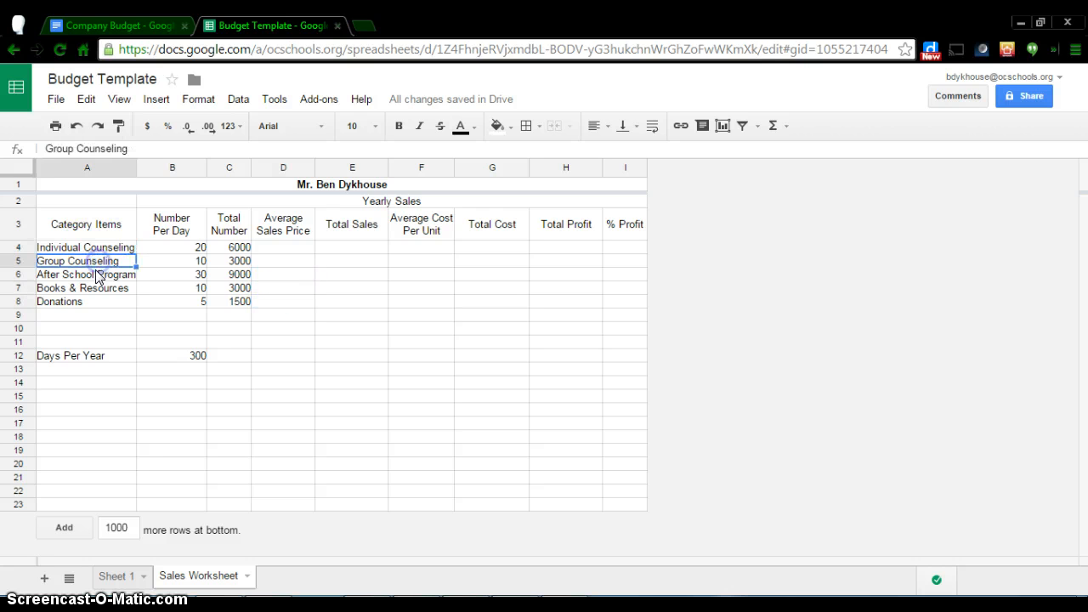
{"action": "left_click", "coordinate": [98, 276]}
{"action": "left_click", "coordinate": [94, 301]}
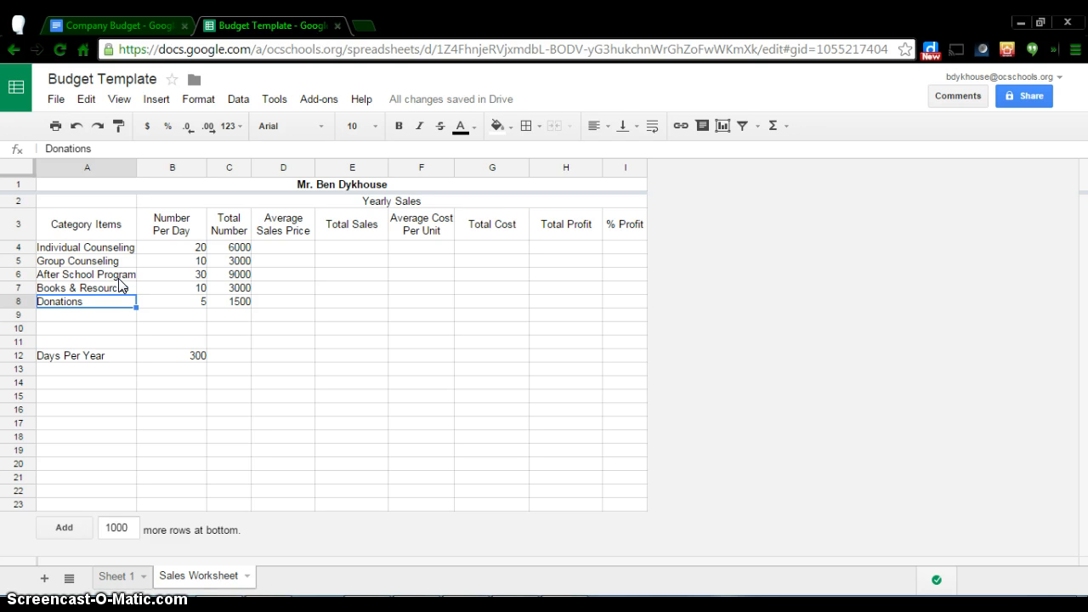
Enter average sales prices of 50 for Individual Counseling and 100 for Group Counseling in column D
{"action": "left_click", "coordinate": [289, 253]}
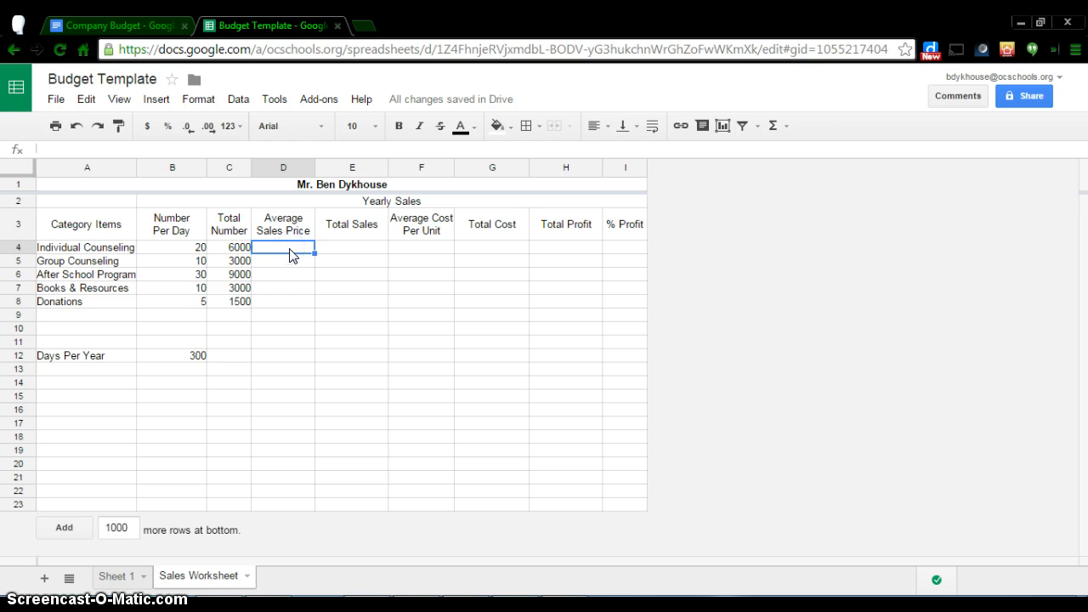
{"action": "type", "text": "50"}
{"action": "key", "text": "Return"}
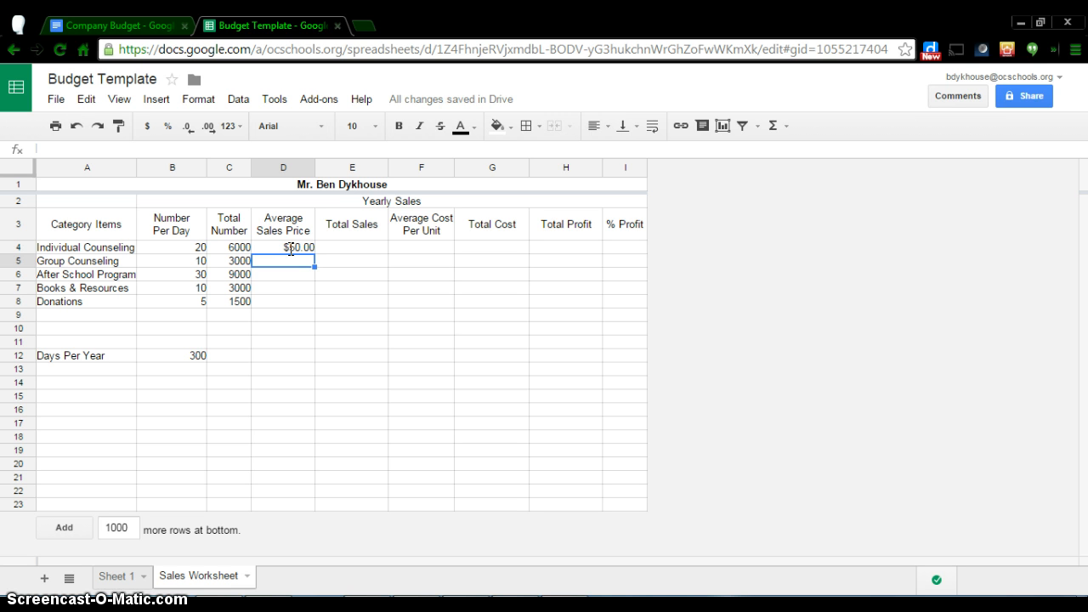
{"action": "type", "text": "100"}
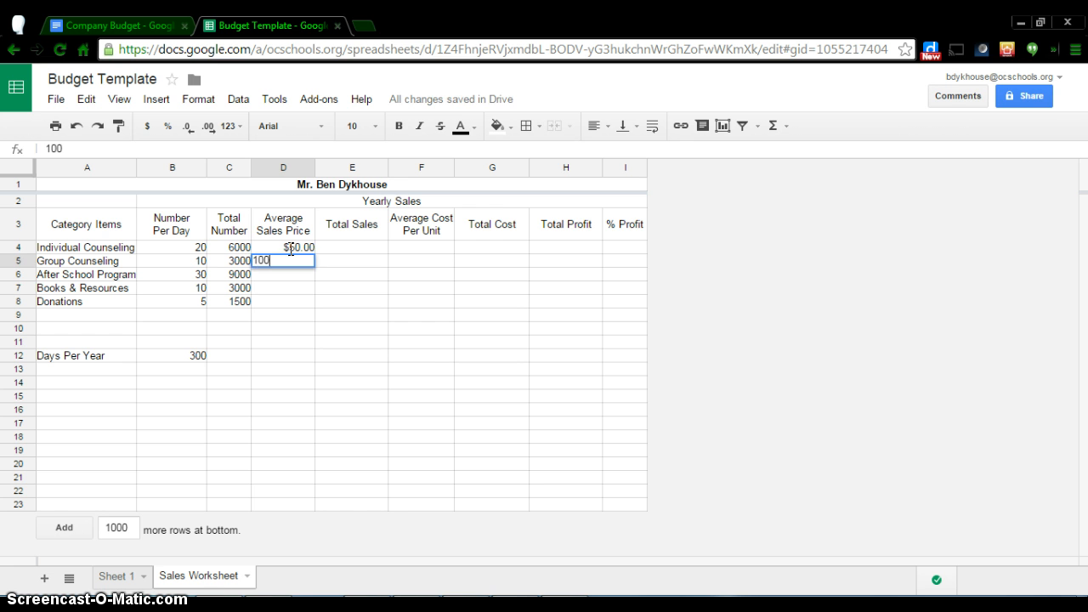
{"action": "key", "text": "Return"}
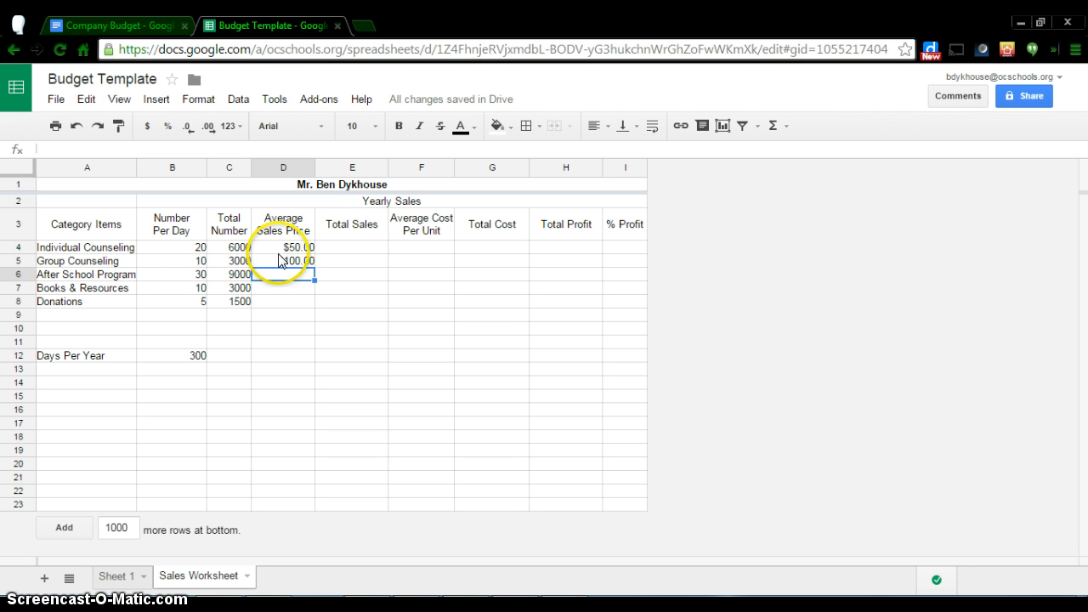
Enter average sales prices of 25 for After School Program, 15 for Books & Resources and 25 for Donations
{"action": "left_click", "coordinate": [181, 273]}
{"action": "left_click", "coordinate": [283, 277]}
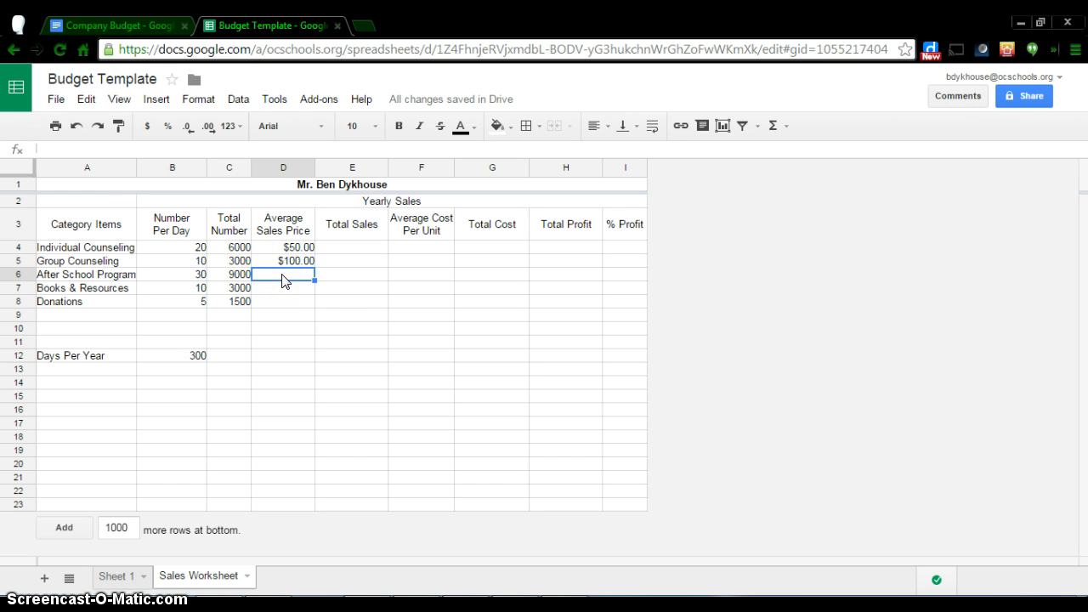
{"action": "type", "text": "25"}
{"action": "key", "text": "Return"}
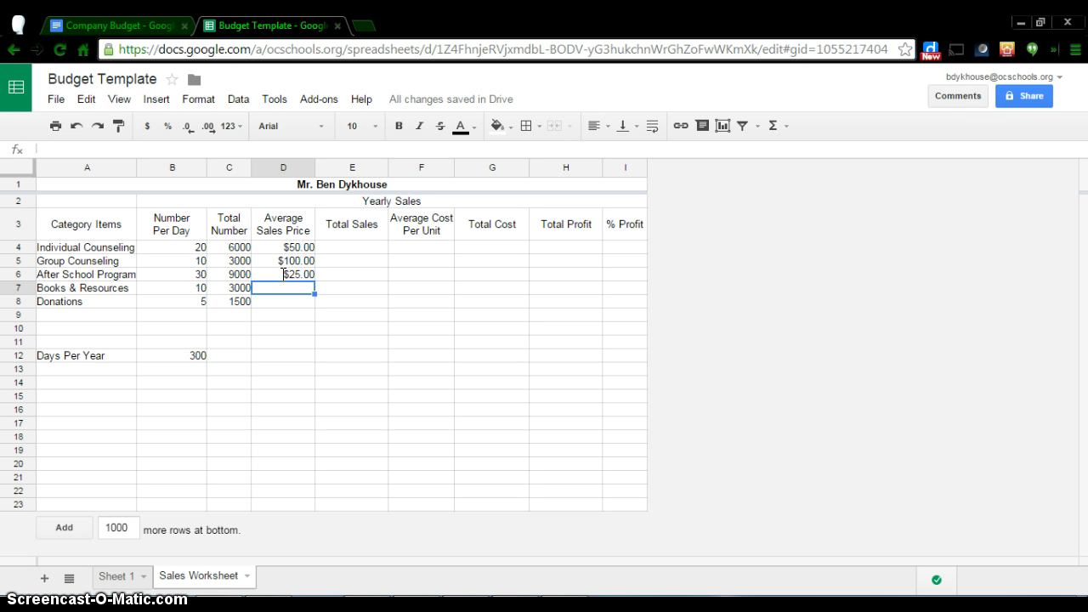
{"action": "type", "text": "15"}
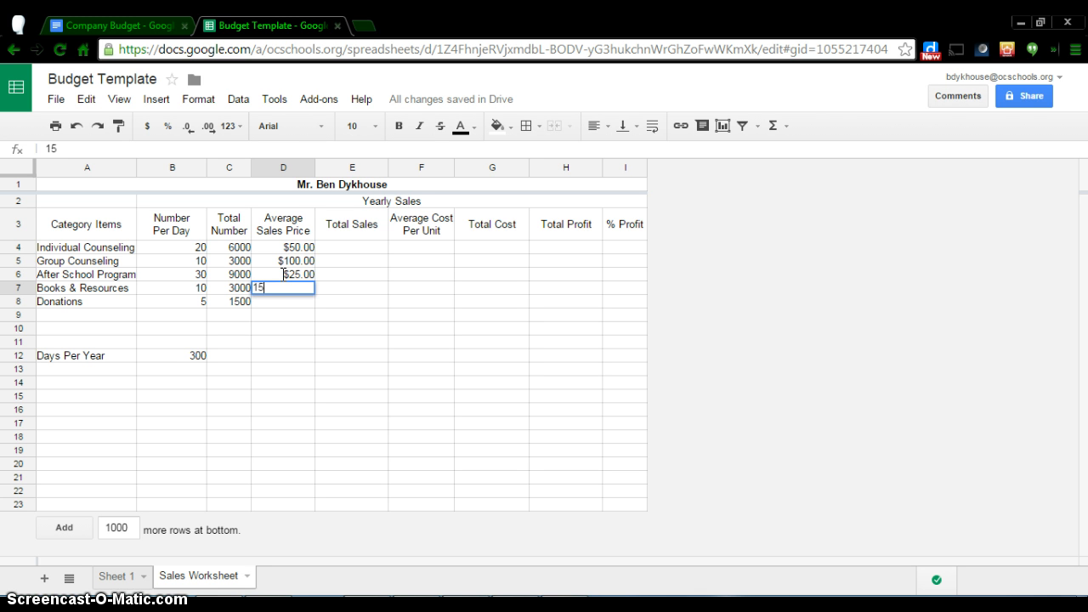
{"action": "key", "text": "Return"}
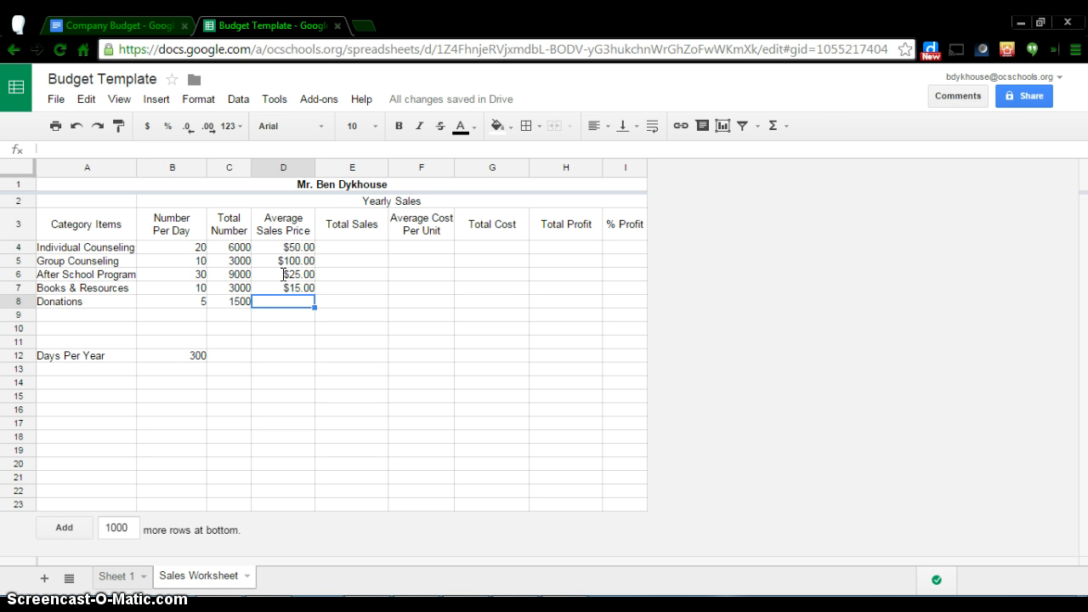
{"action": "type", "text": "25"}
{"action": "key", "text": "Return"}
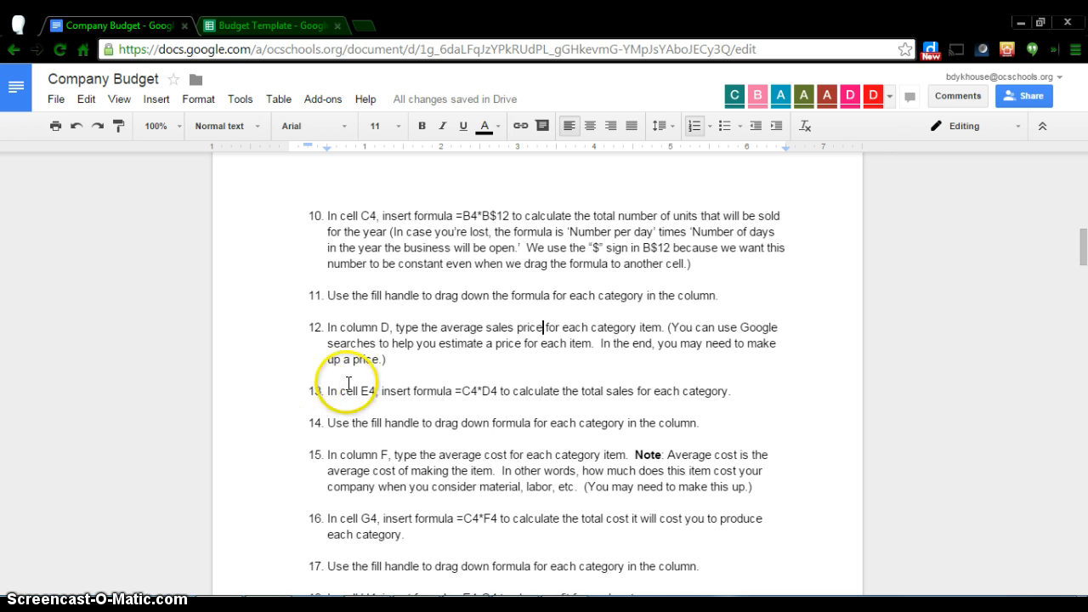
Check the formula in step 13 of the instructions and enter =C4*D4 in cell E4 of the Sales Worksheet
{"action": "left_click", "coordinate": [454, 391]}
{"action": "left_click_drag", "start_coordinate": [453, 390], "coordinate": [496, 389]}
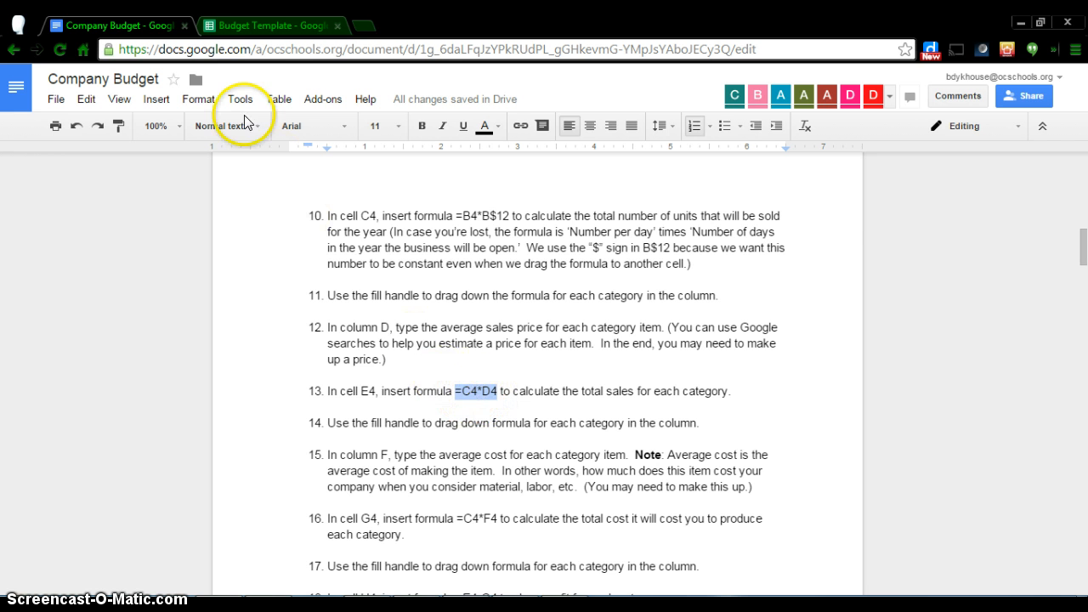
{"action": "left_click", "coordinate": [270, 28]}
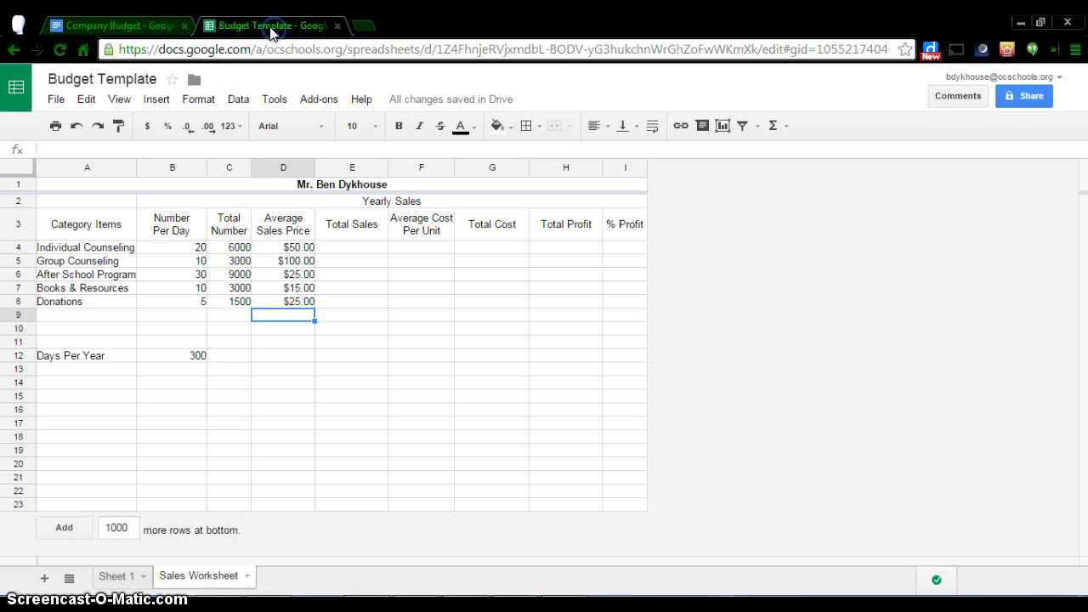
{"action": "left_click", "coordinate": [355, 248]}
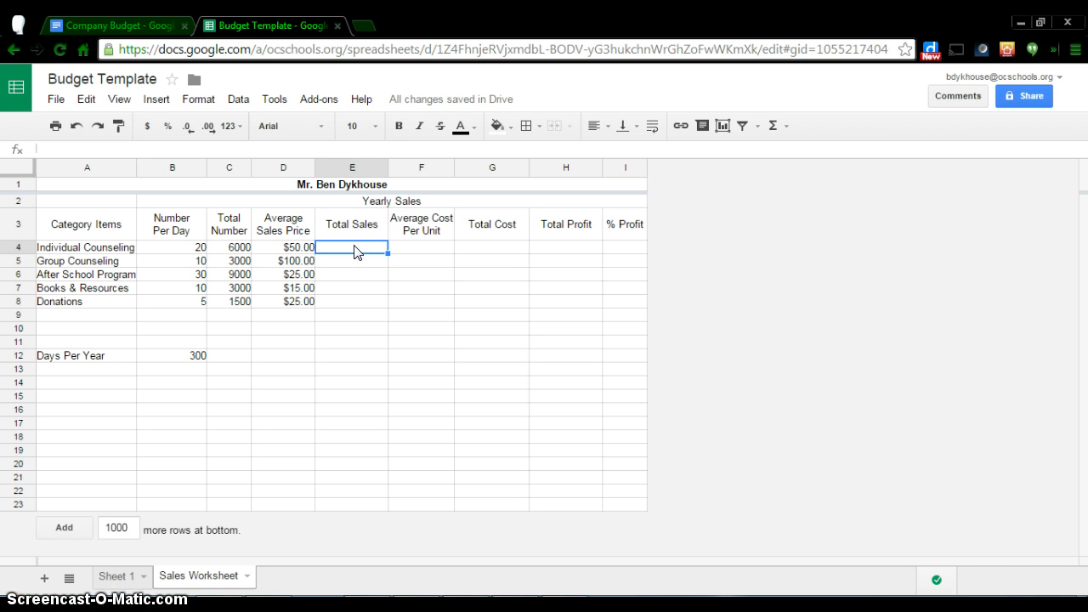
{"action": "type", "text": "="}
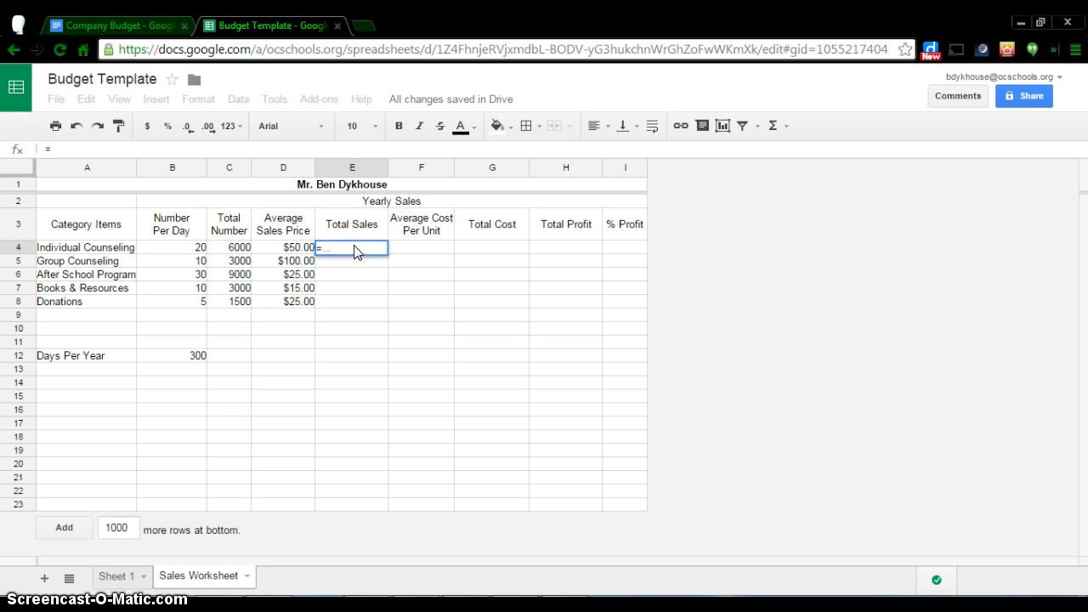
{"action": "left_click", "coordinate": [234, 247]}
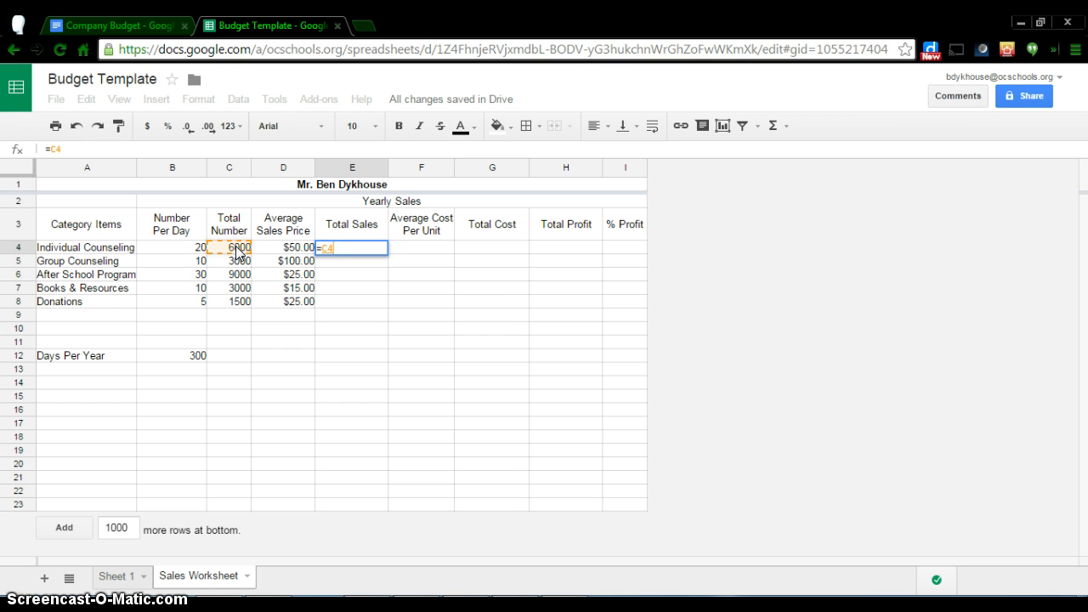
{"action": "type", "text": "*"}
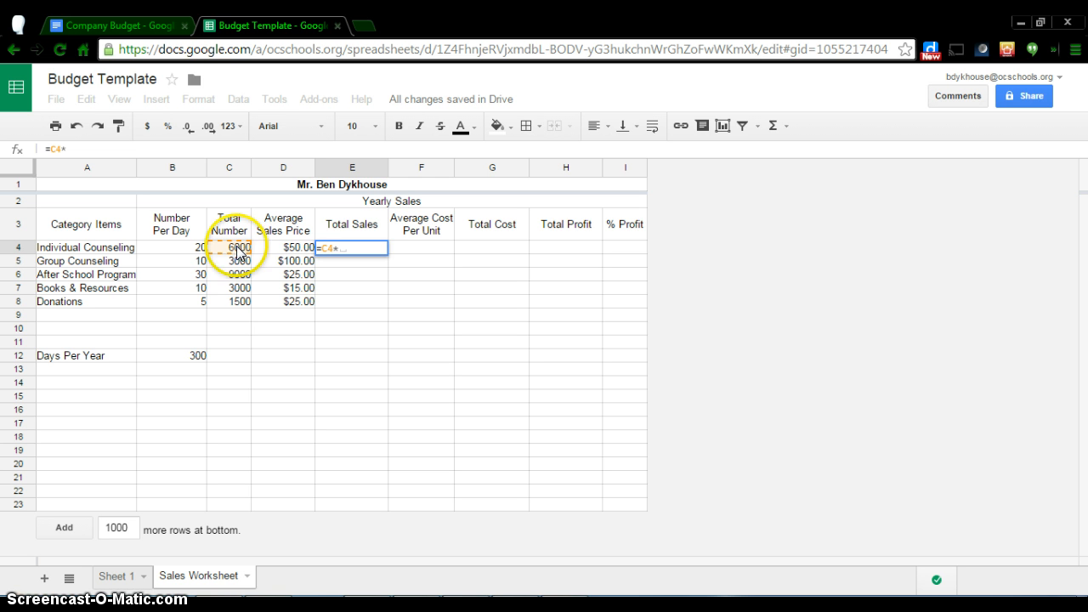
{"action": "left_click", "coordinate": [277, 252]}
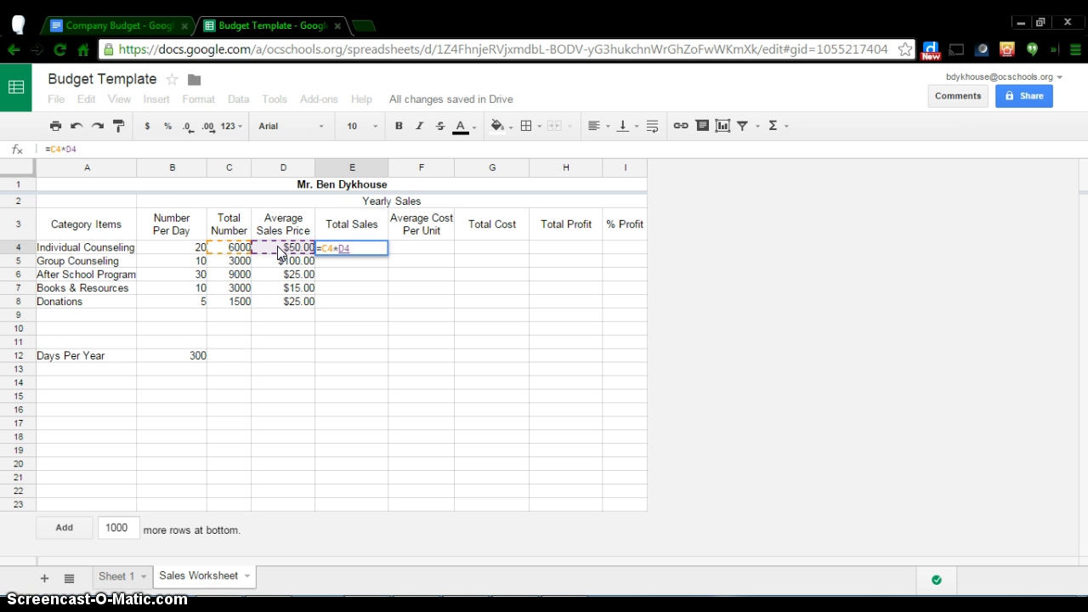
{"action": "key", "text": "Return"}
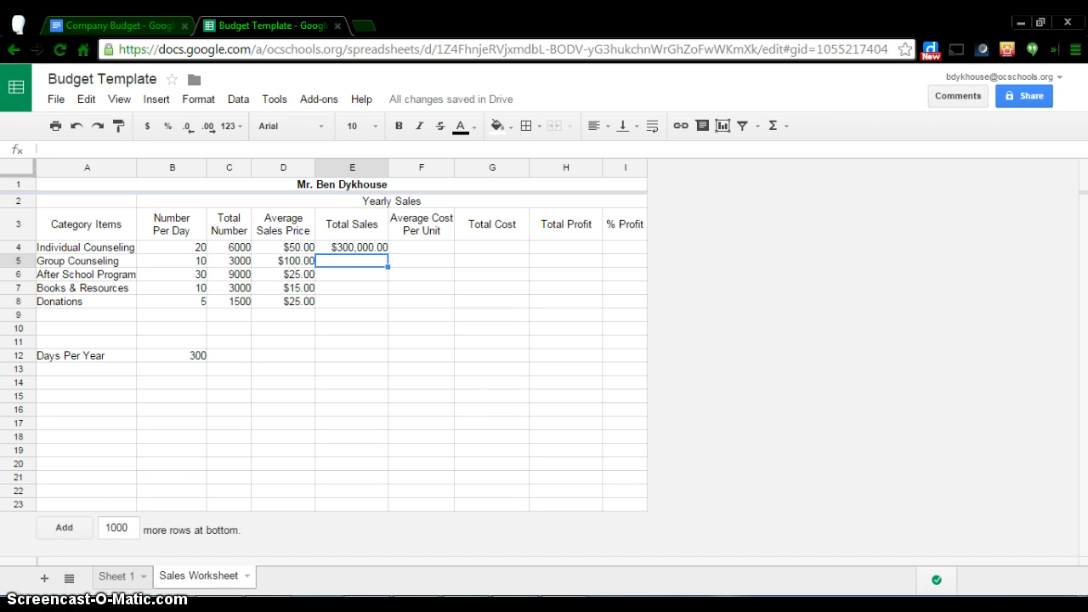
Fill the Total Sales formula from E4 down through E8 for all category items
{"action": "left_click", "coordinate": [360, 247]}
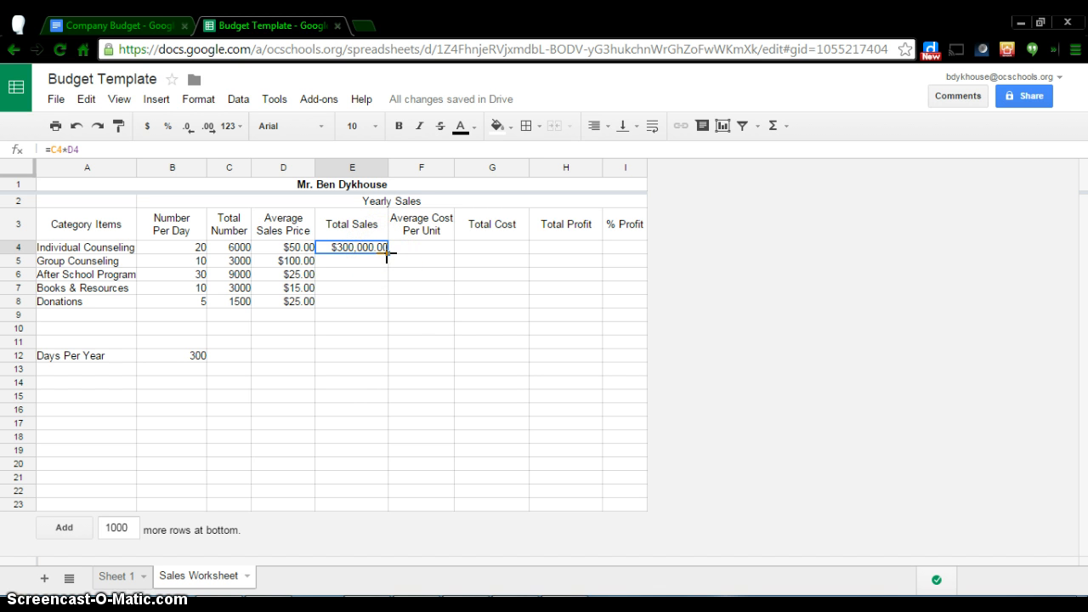
{"action": "left_click_drag", "start_coordinate": [388, 254], "coordinate": [377, 299]}
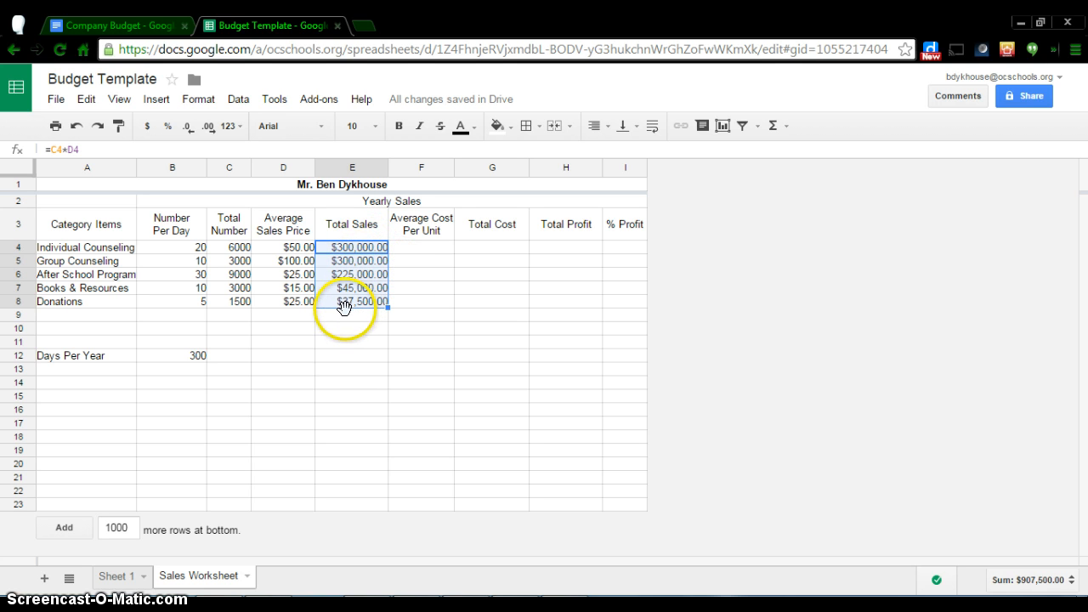
{"action": "left_click", "coordinate": [419, 253]}
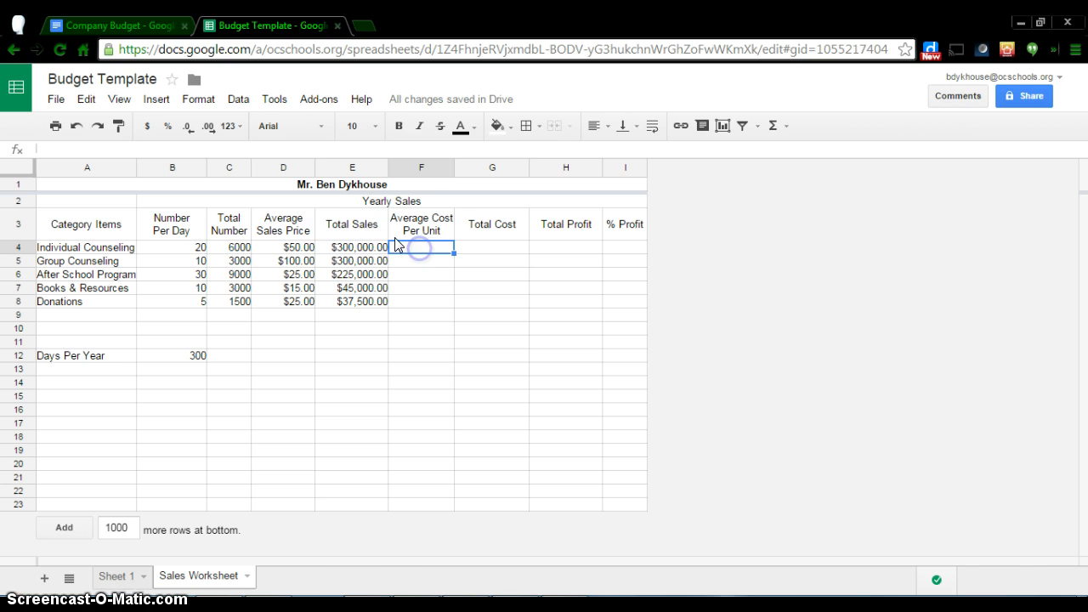
Return to the Company Budget document and highlight the step 15 sentence about entering average costs in column F
{"action": "left_click", "coordinate": [109, 27]}
{"action": "left_click", "coordinate": [310, 390]}
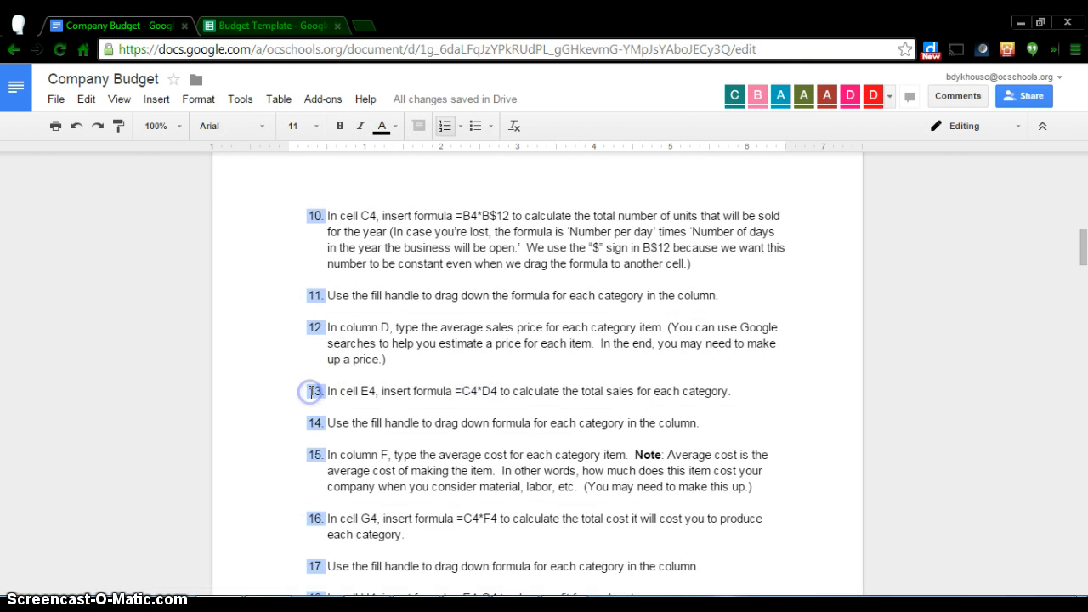
{"action": "left_click", "coordinate": [333, 417]}
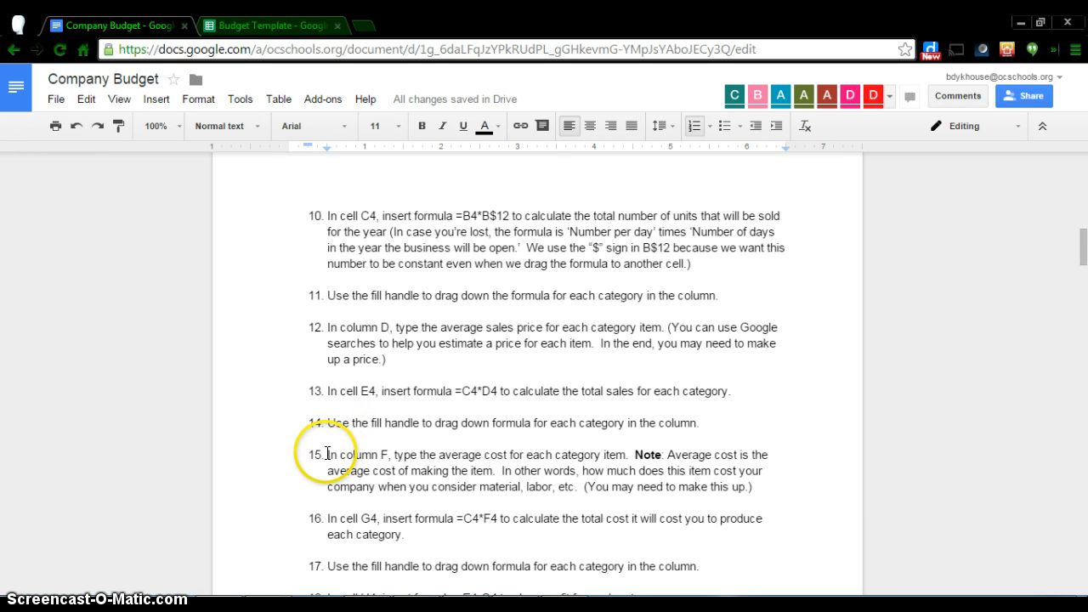
{"action": "left_click", "coordinate": [397, 445]}
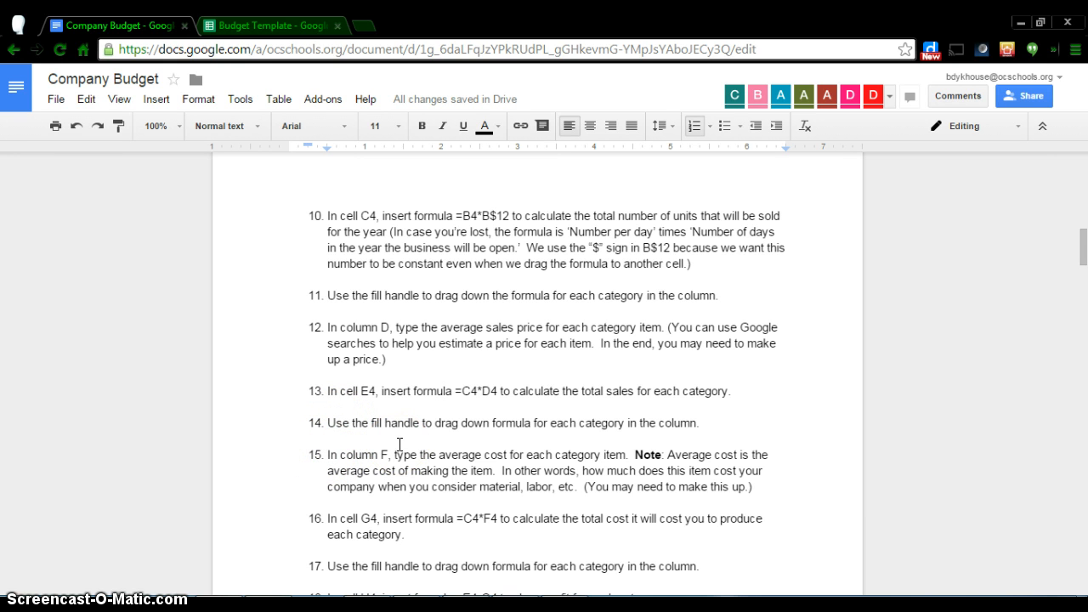
{"action": "left_click_drag", "start_coordinate": [322, 455], "coordinate": [552, 455]}
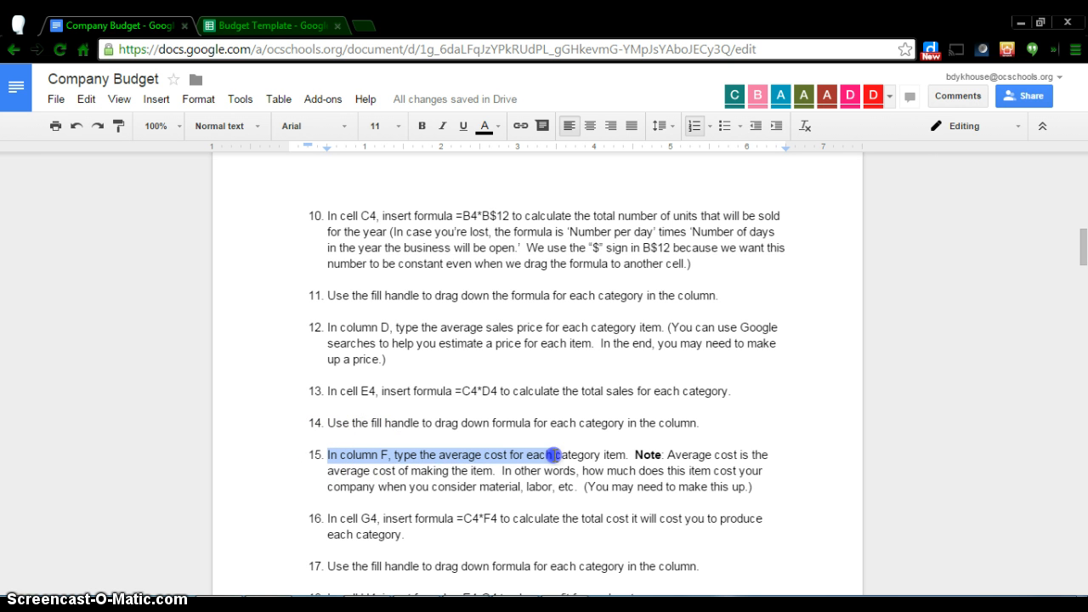
{"action": "left_click_drag", "start_coordinate": [598, 457], "coordinate": [629, 455]}
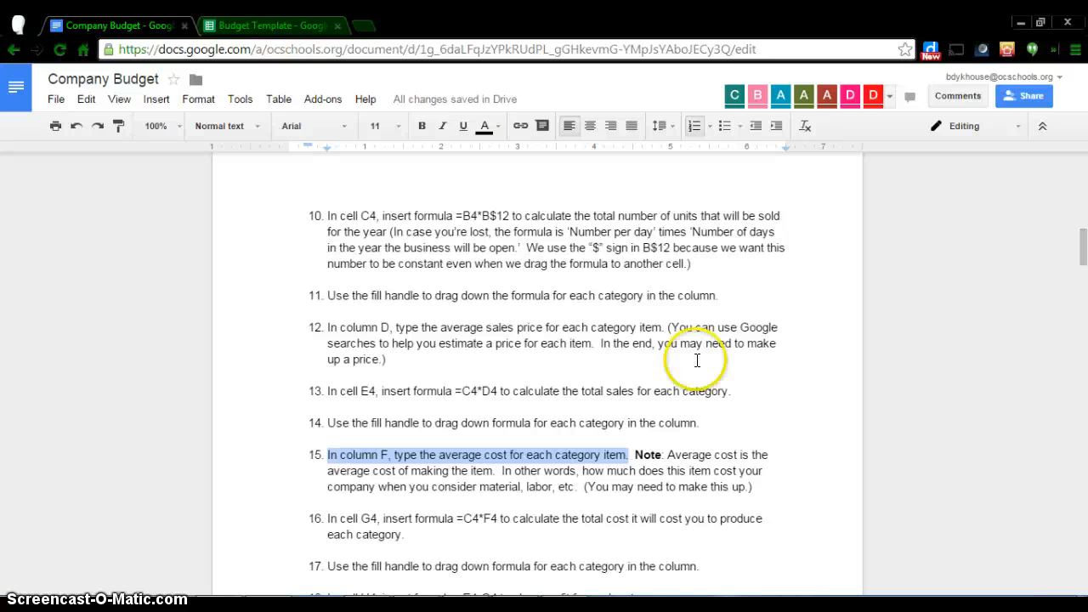
Switch to the Budget Template spreadsheet and enter an average cost per unit of 40 for Individual Counseling in F4
{"action": "left_click", "coordinate": [252, 30]}
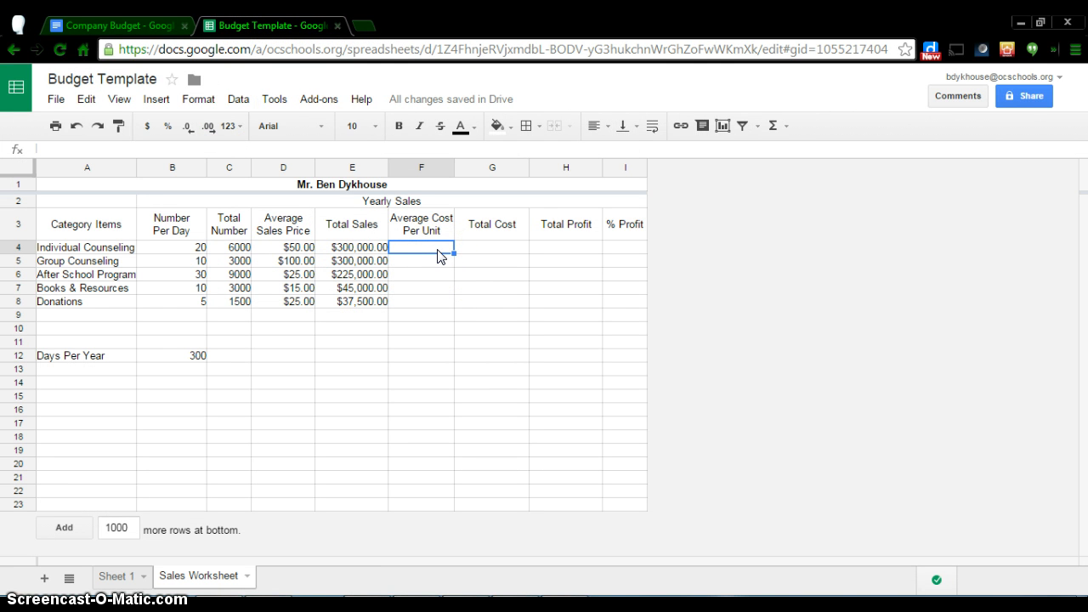
{"action": "left_click", "coordinate": [281, 248]}
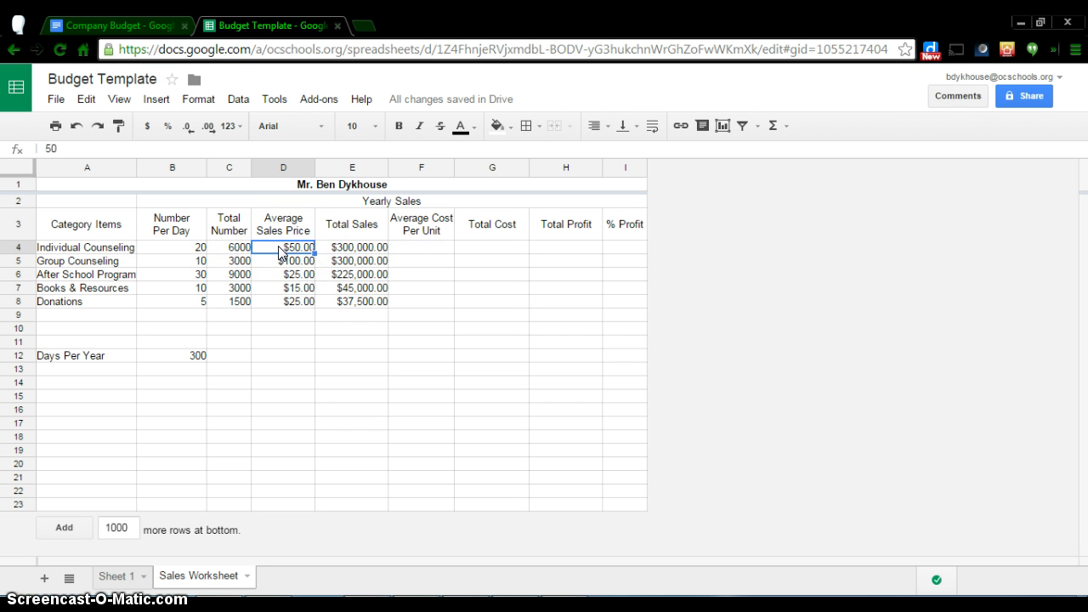
{"action": "left_click", "coordinate": [428, 247]}
{"action": "left_click", "coordinate": [267, 248]}
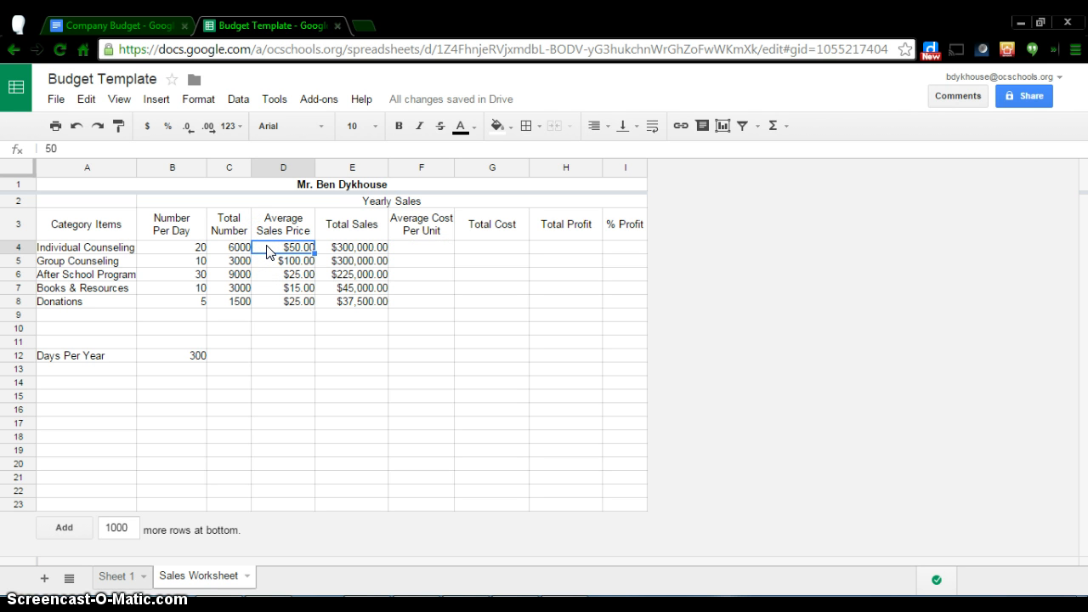
{"action": "left_click", "coordinate": [430, 247]}
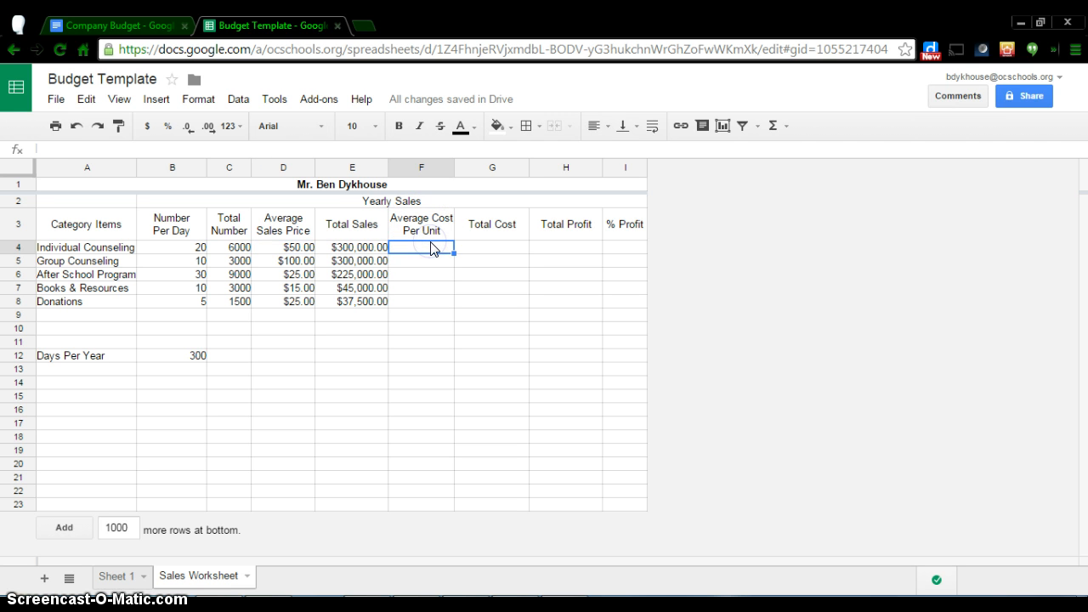
{"action": "type", "text": "40"}
{"action": "key", "text": "Return"}
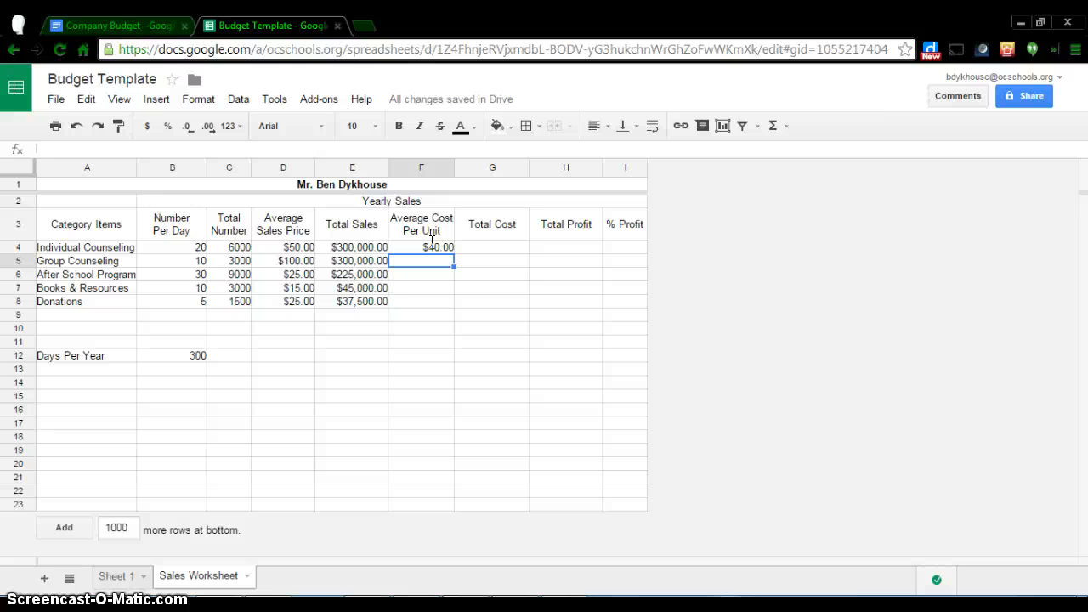
Enter average costs per unit of 70 for Group Counseling and 20 for After School Program
{"action": "left_click", "coordinate": [289, 263]}
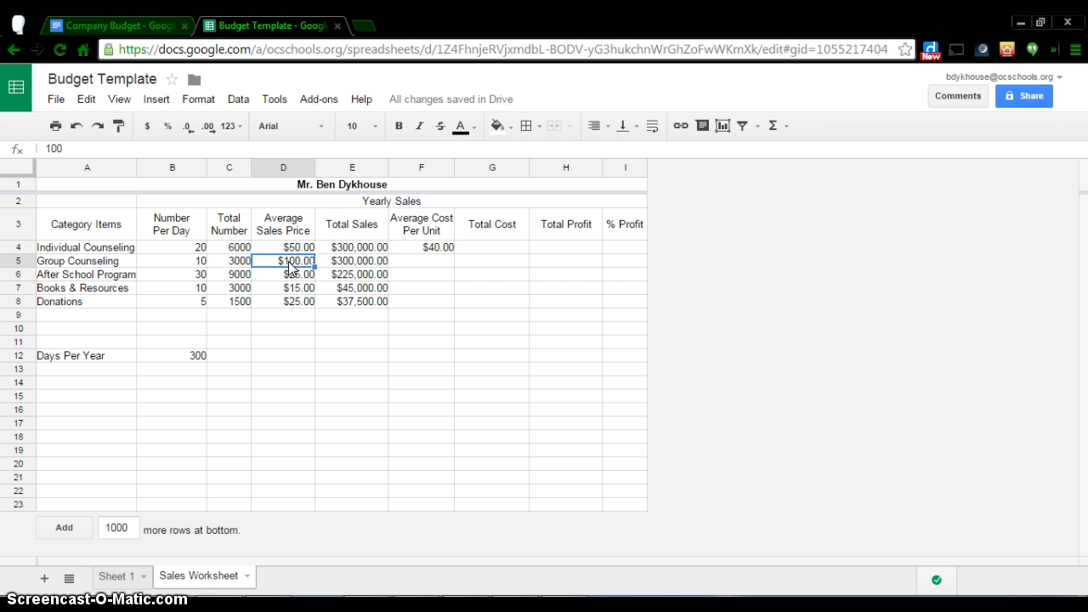
{"action": "left_click", "coordinate": [437, 267]}
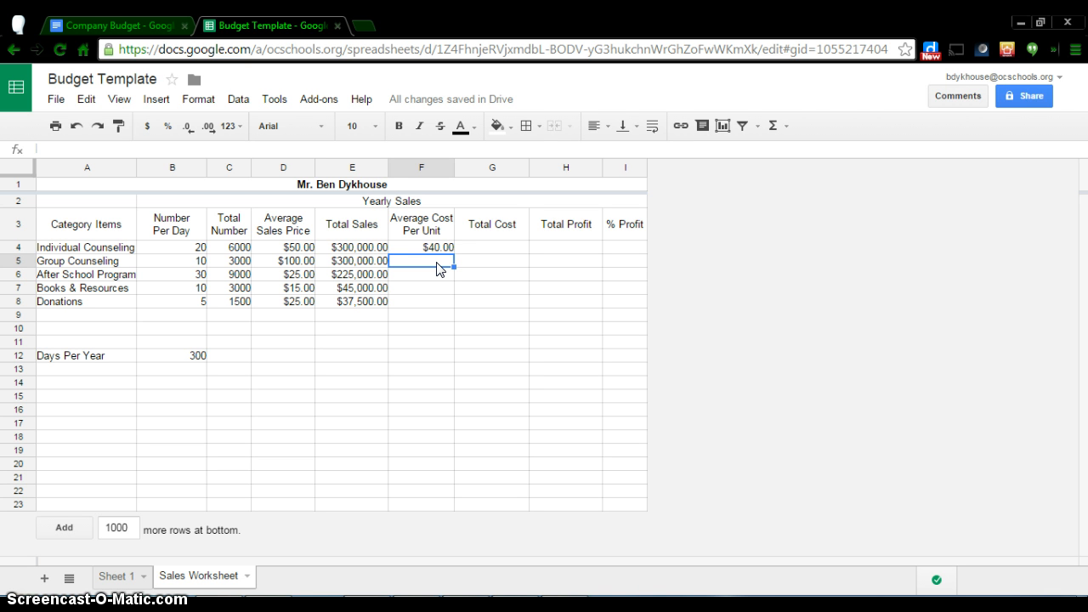
{"action": "type", "text": "70"}
{"action": "key", "text": "Return"}
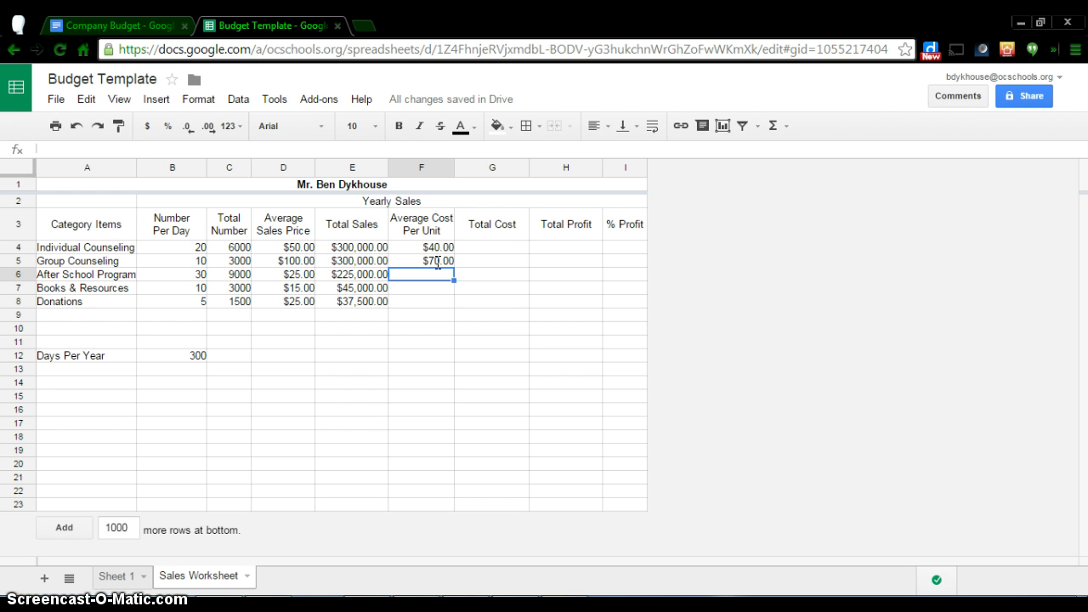
{"action": "type", "text": "20"}
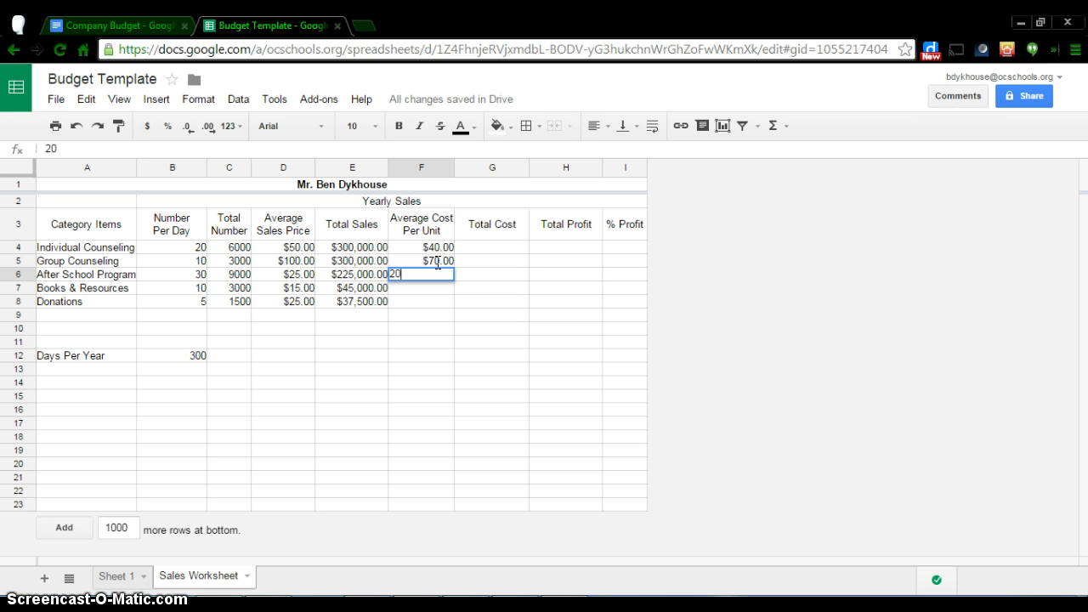
{"action": "key", "text": "Return"}
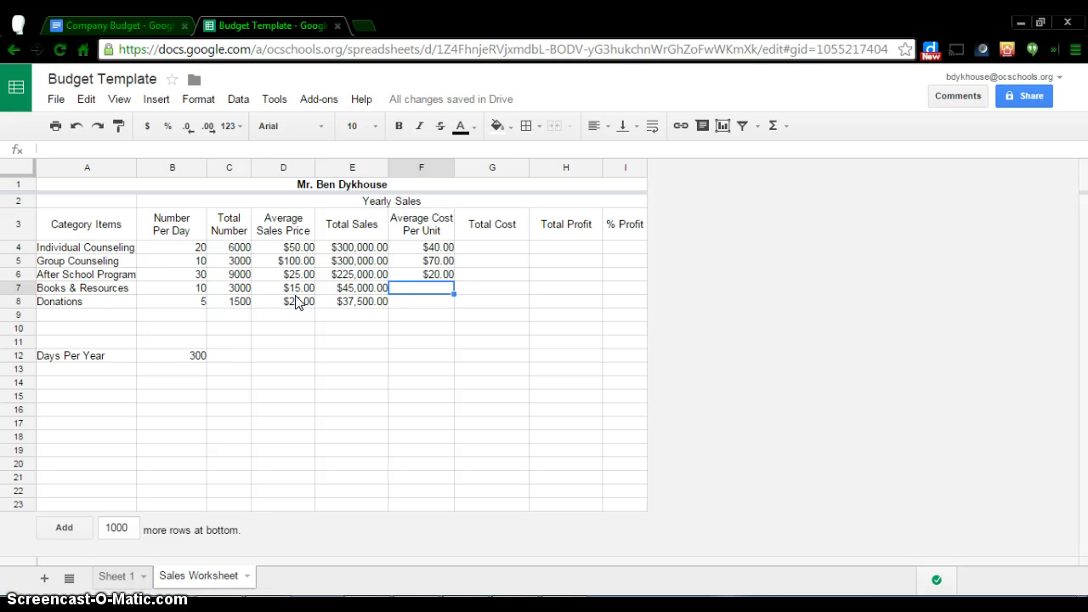
Enter average costs per unit of 12 for Books & Resources and 0 for Donations
{"action": "left_click", "coordinate": [293, 288]}
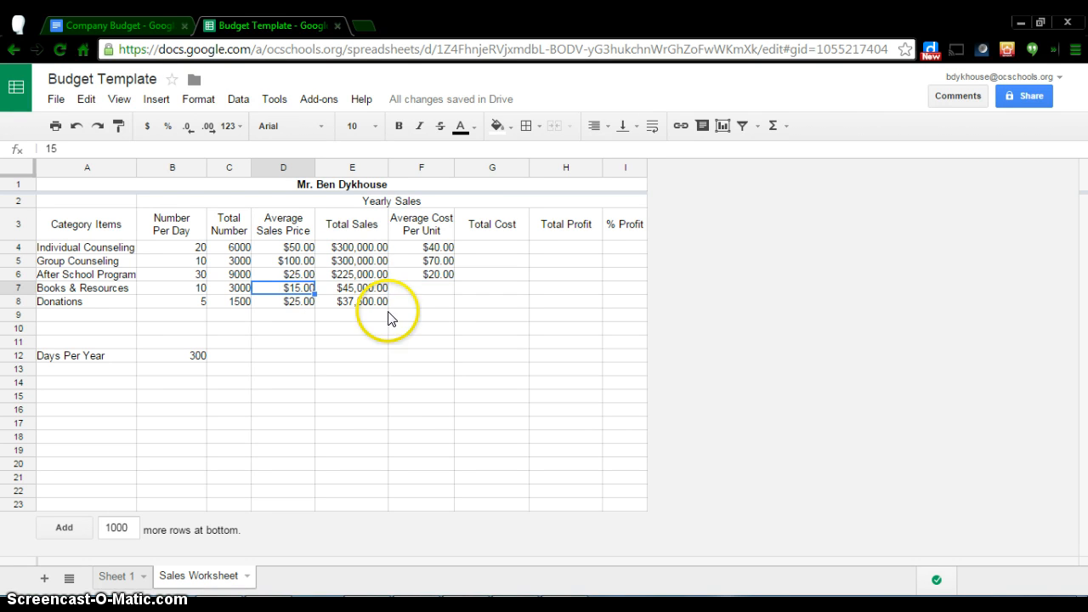
{"action": "left_click", "coordinate": [422, 288]}
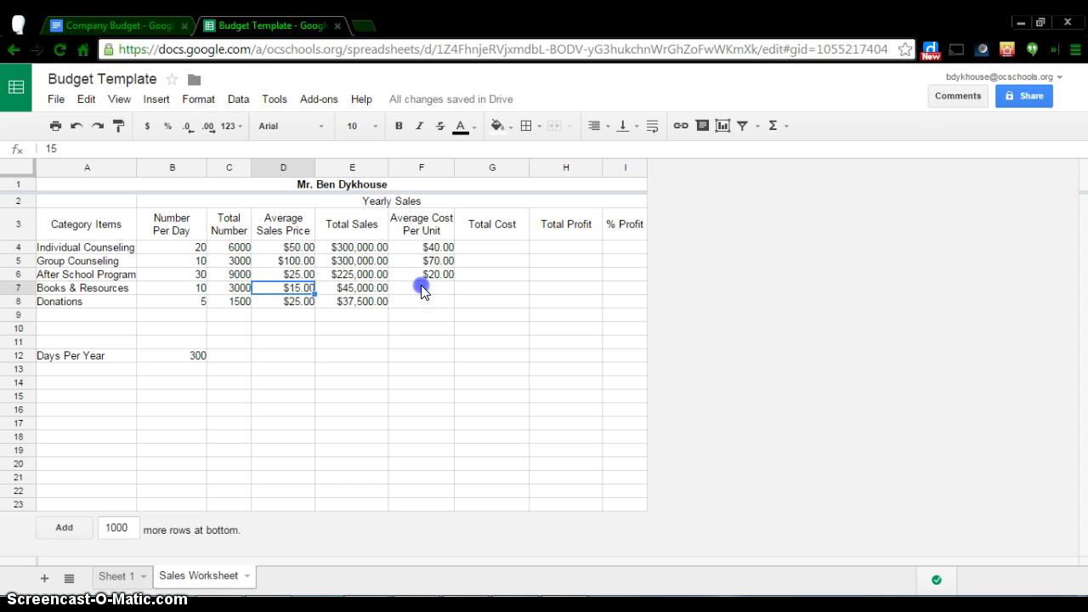
{"action": "left_click", "coordinate": [282, 291]}
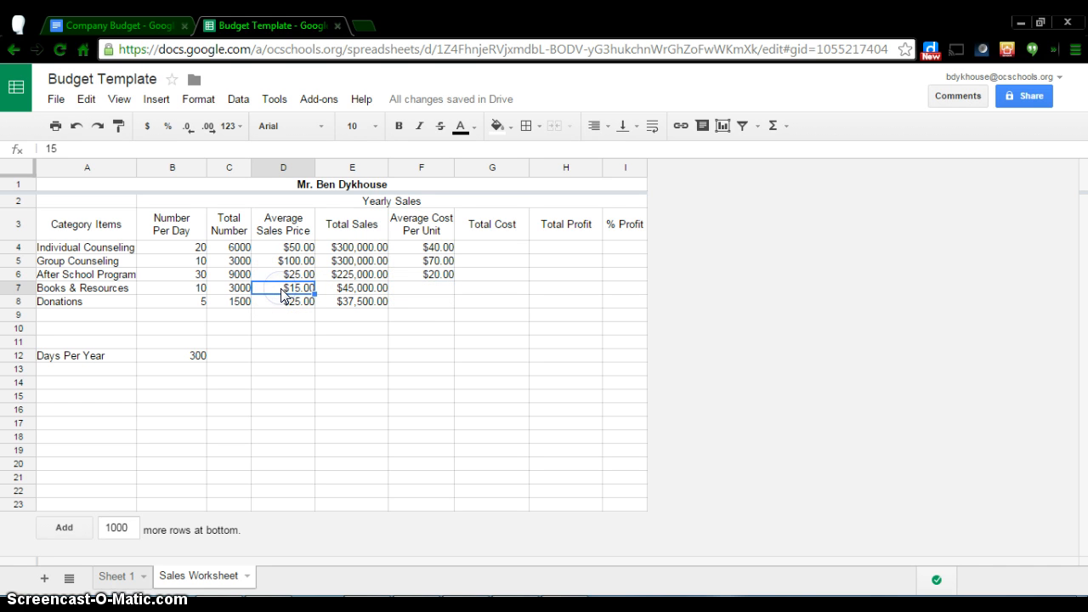
{"action": "left_click", "coordinate": [407, 292]}
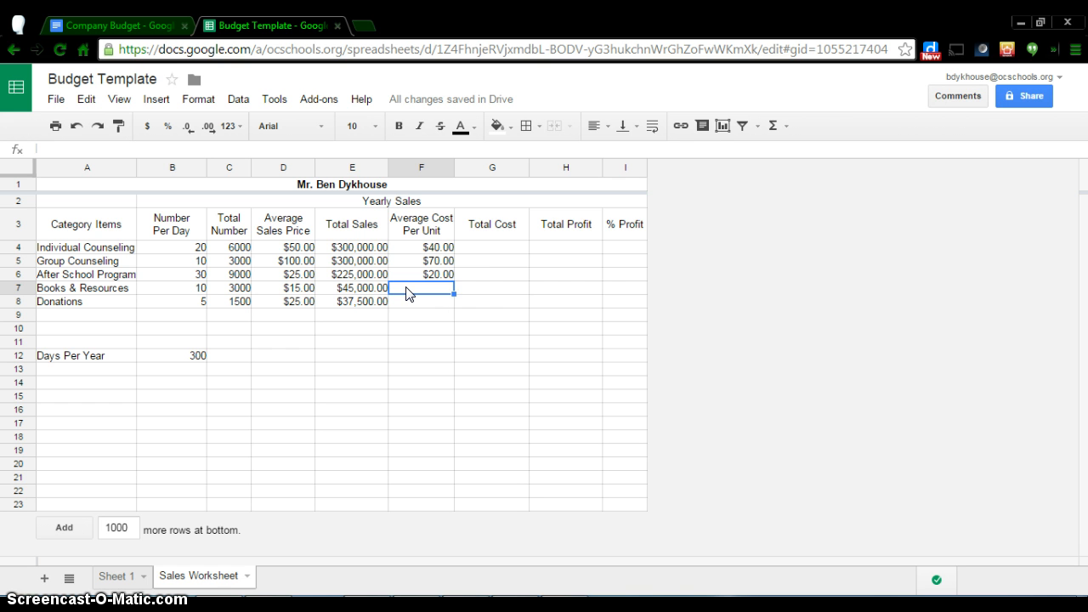
{"action": "type", "text": "12"}
{"action": "key", "text": "Return"}
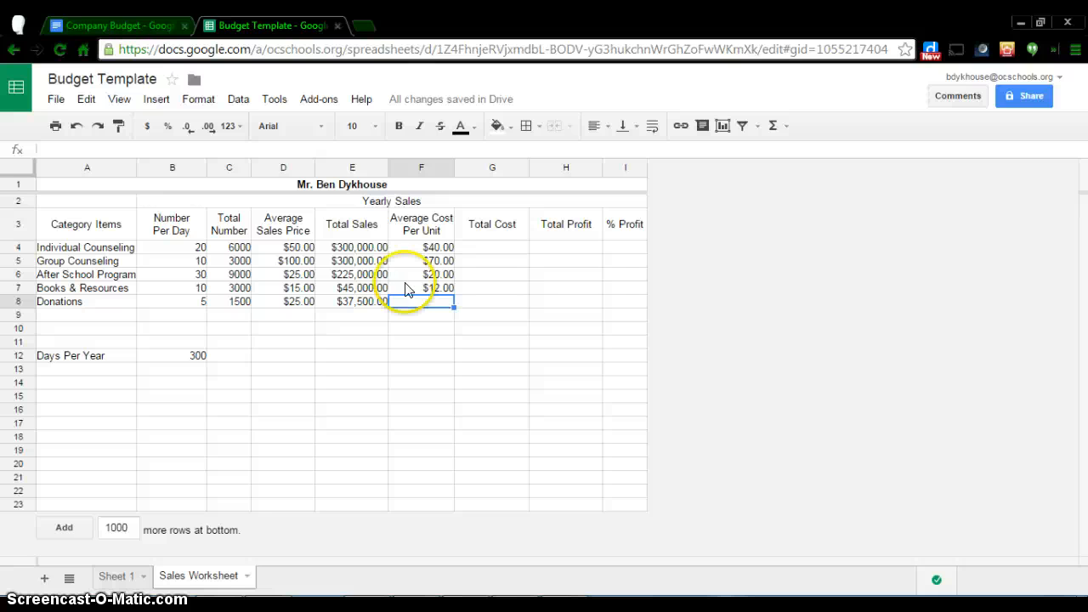
{"action": "type", "text": "0"}
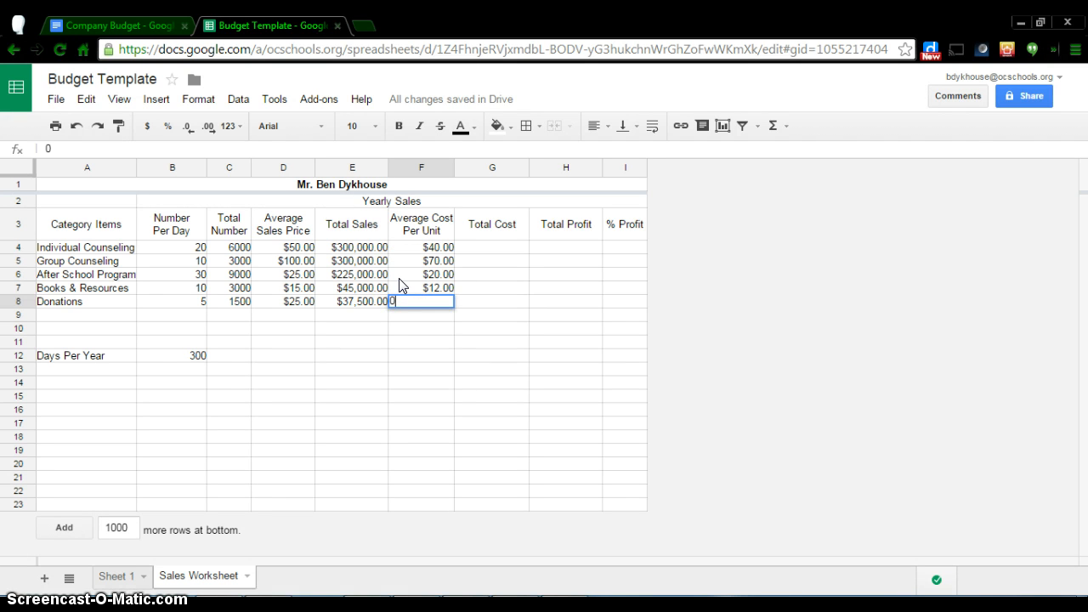
{"action": "key", "text": "Up"}
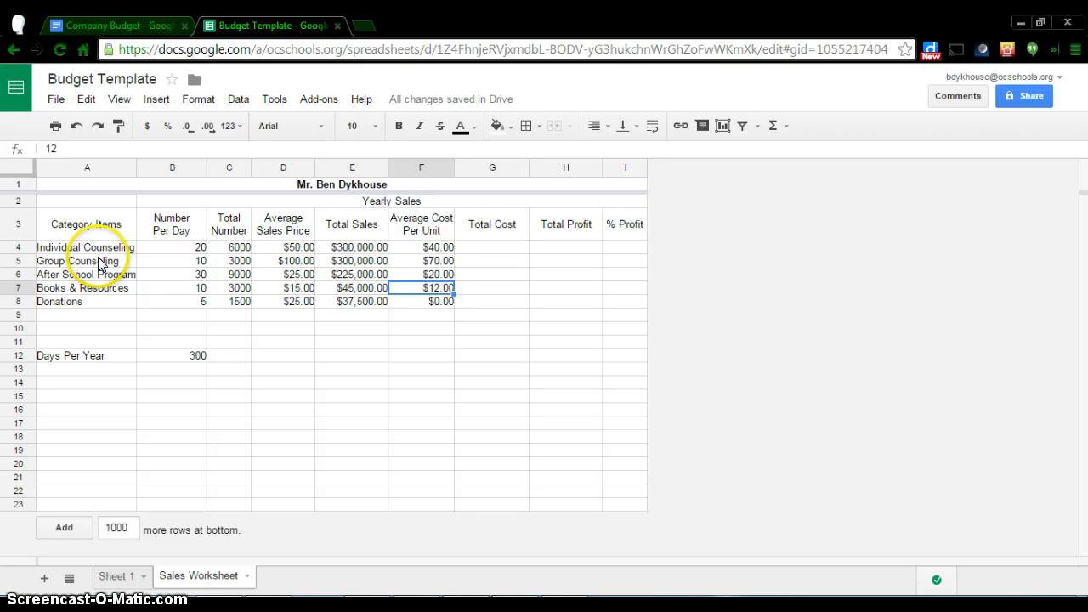
Return to the Company Budget document and check the Total Cost formula given in step 16
{"action": "left_click", "coordinate": [105, 27]}
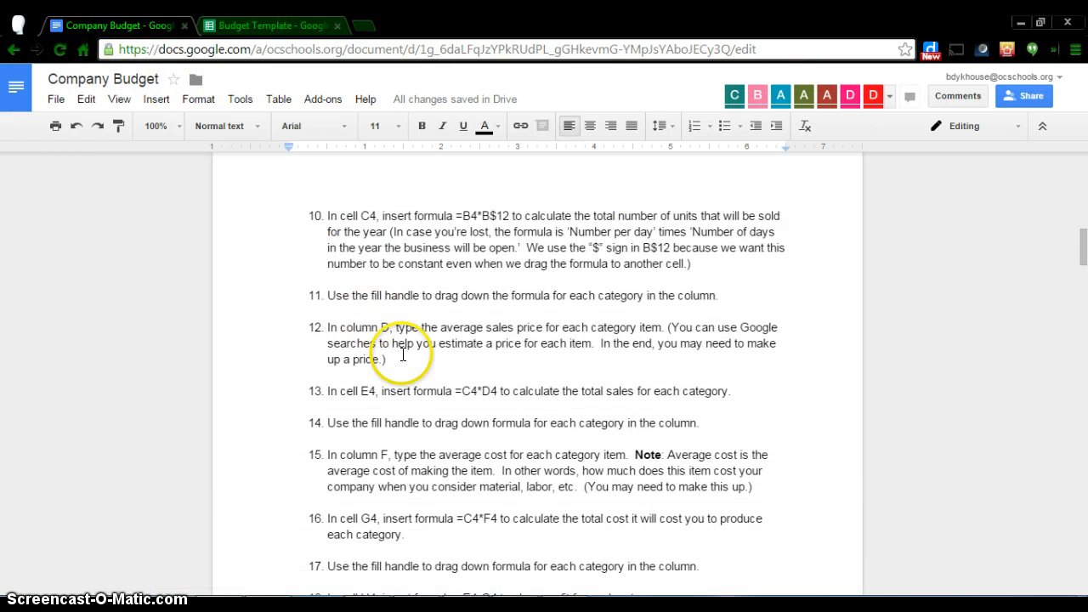
{"action": "scroll", "coordinate": [549, 455], "scroll_direction": "down", "scroll_amount": 1}
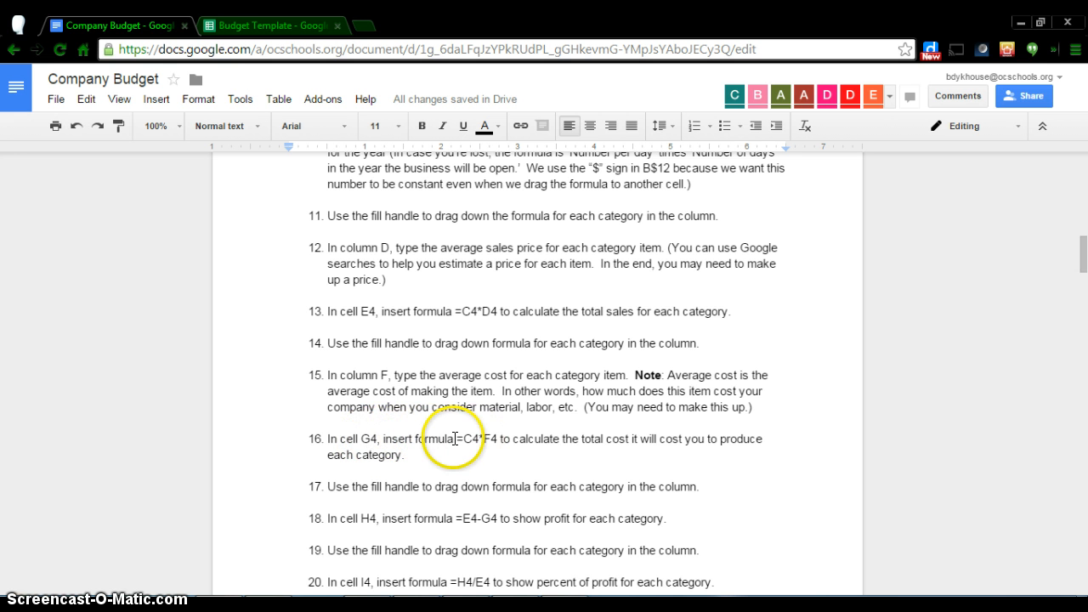
{"action": "left_click_drag", "start_coordinate": [456, 438], "coordinate": [497, 438]}
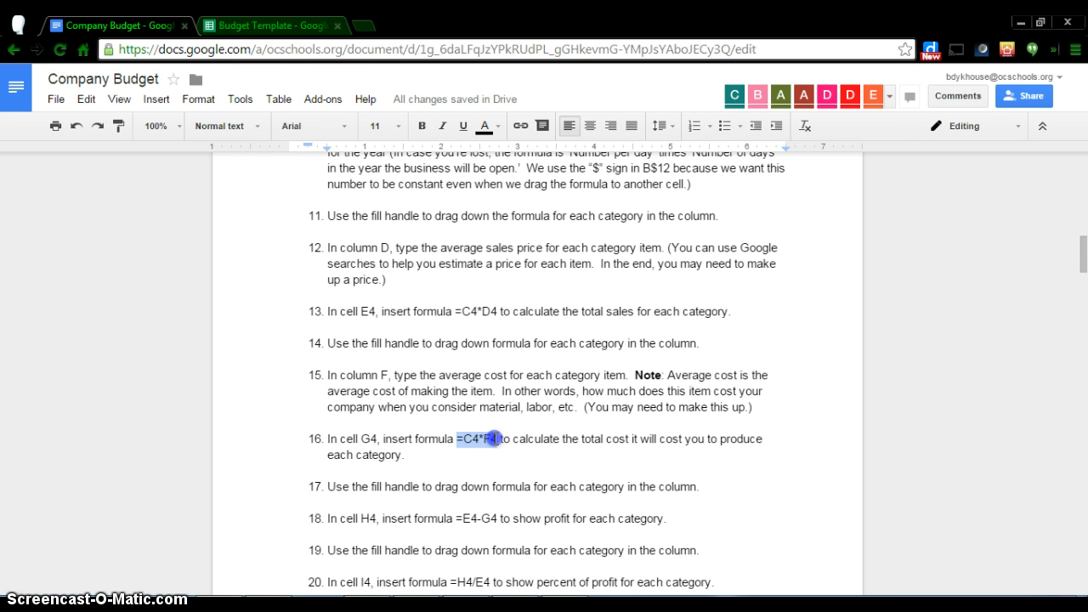
{"action": "left_click", "coordinate": [496, 439]}
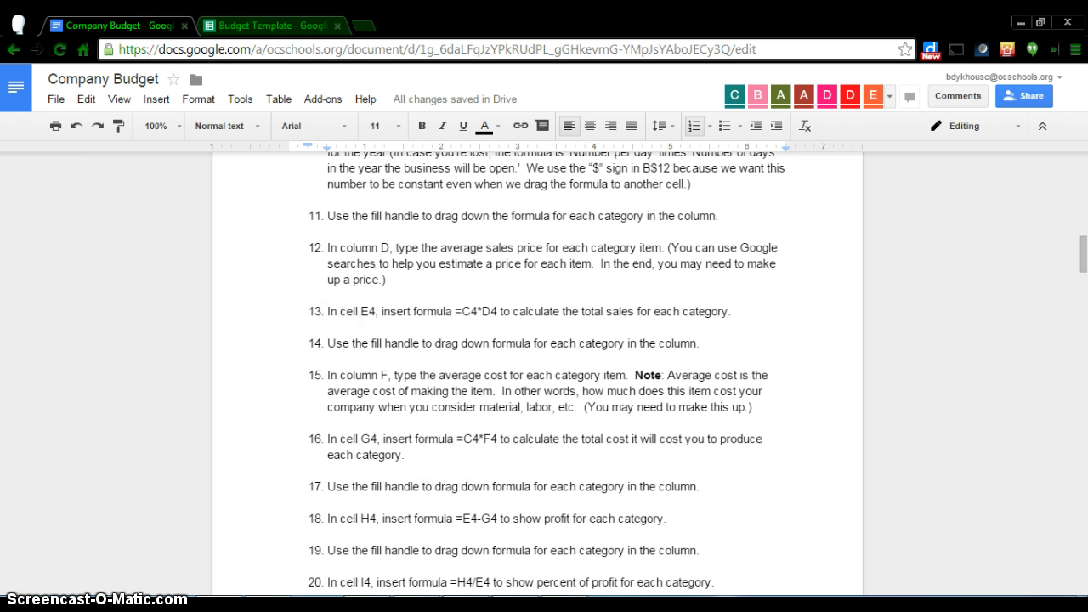
Enter =C4*F4 in cell G4 of the Sales Worksheet and fill the Total Cost formula down through G8
{"action": "left_click", "coordinate": [254, 26]}
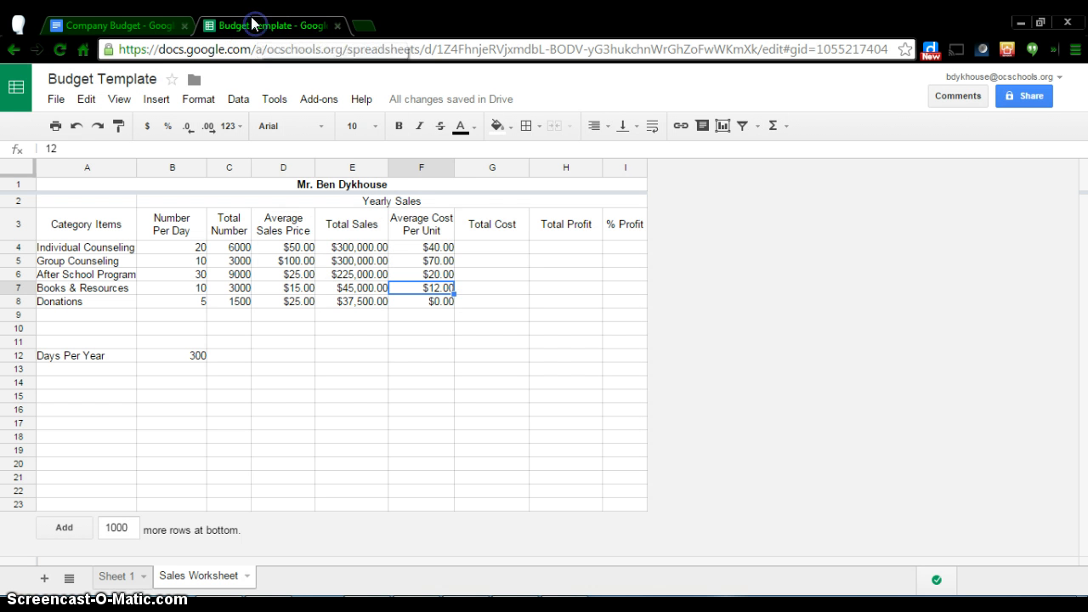
{"action": "left_click", "coordinate": [486, 247]}
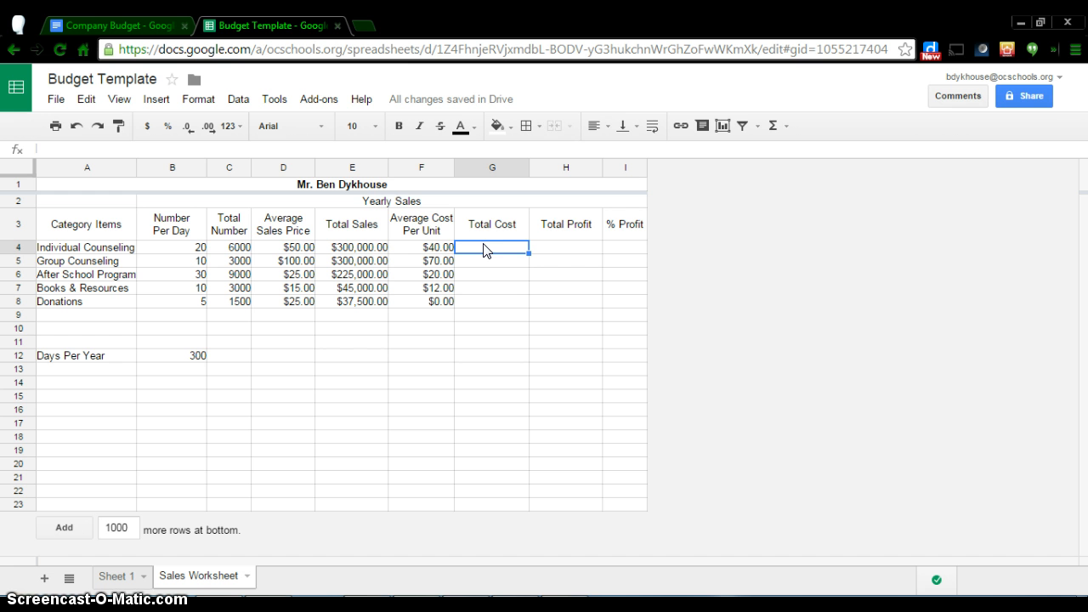
{"action": "left_click", "coordinate": [234, 249]}
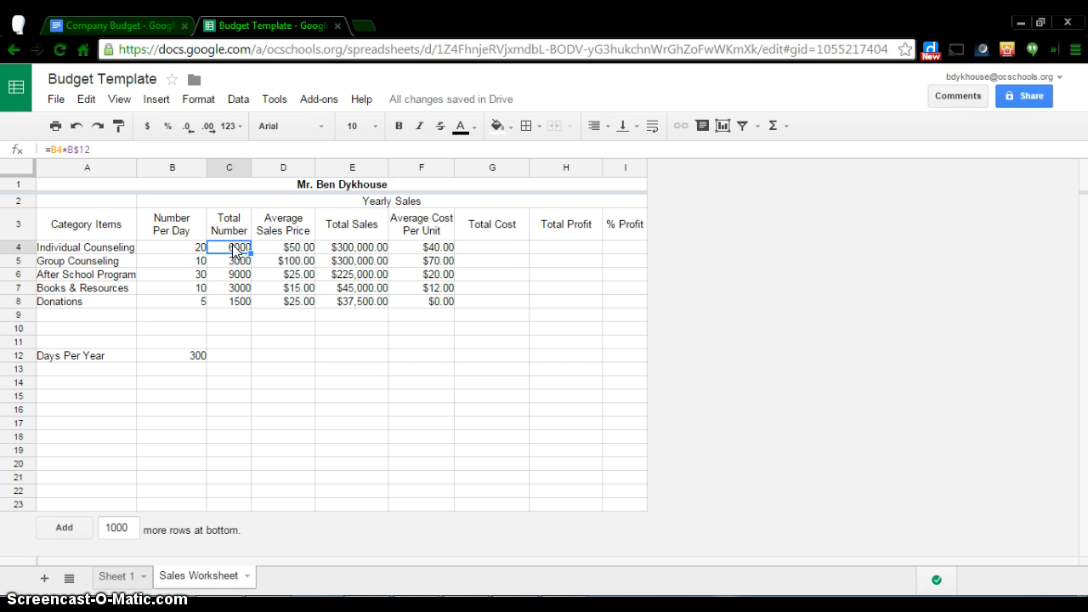
{"action": "left_click", "coordinate": [433, 247]}
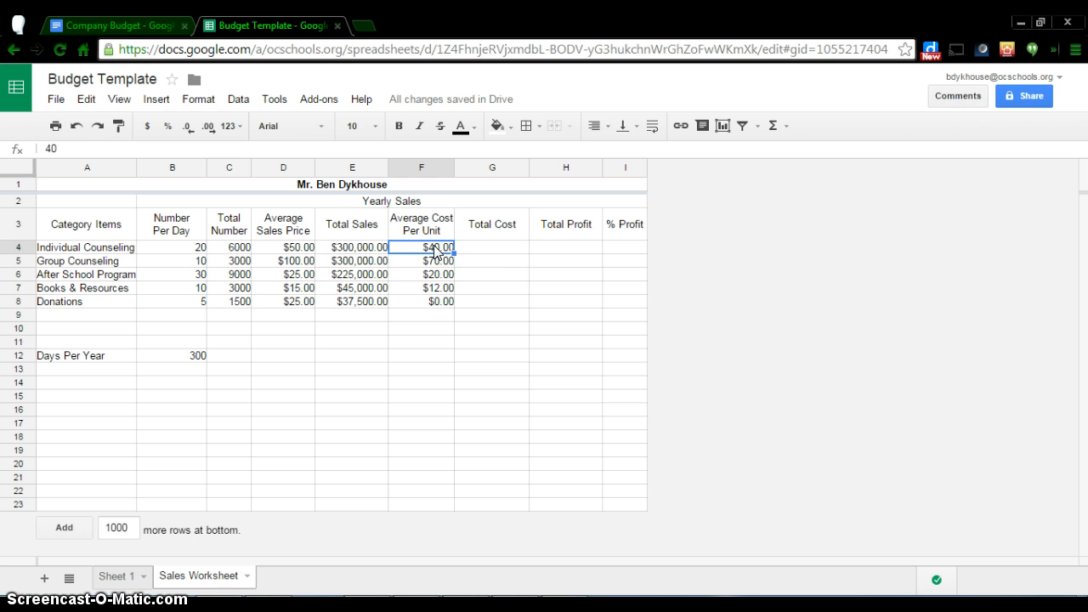
{"action": "left_click", "coordinate": [478, 249]}
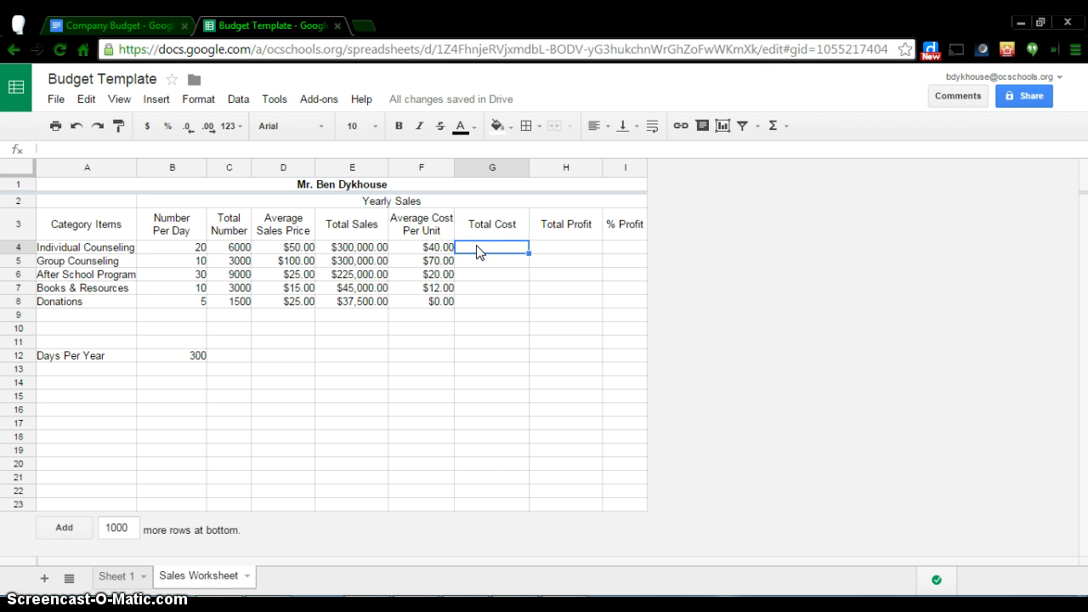
{"action": "type", "text": "="}
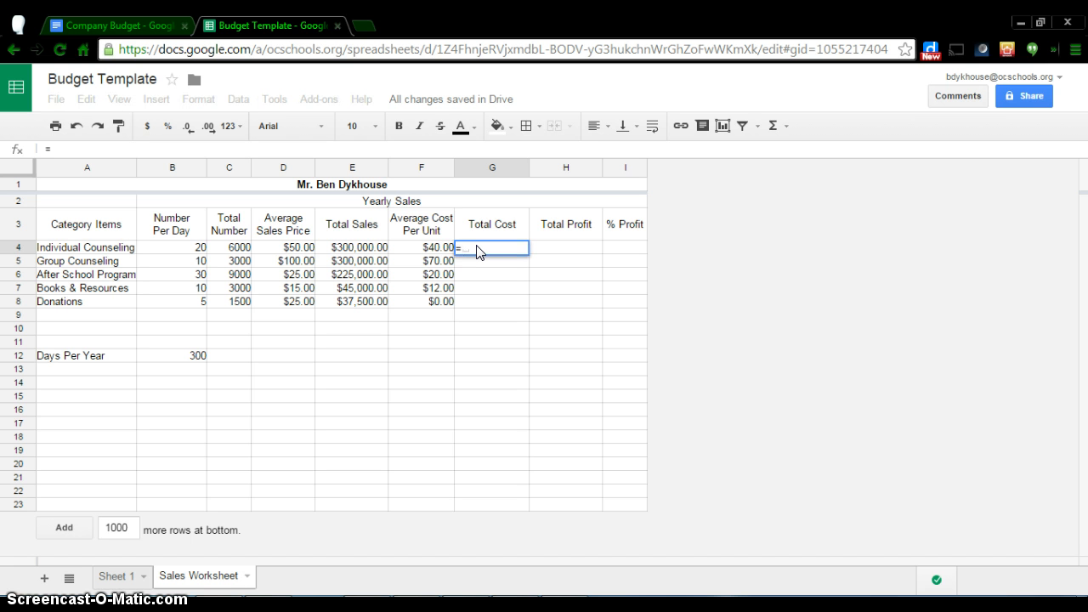
{"action": "left_click", "coordinate": [239, 248]}
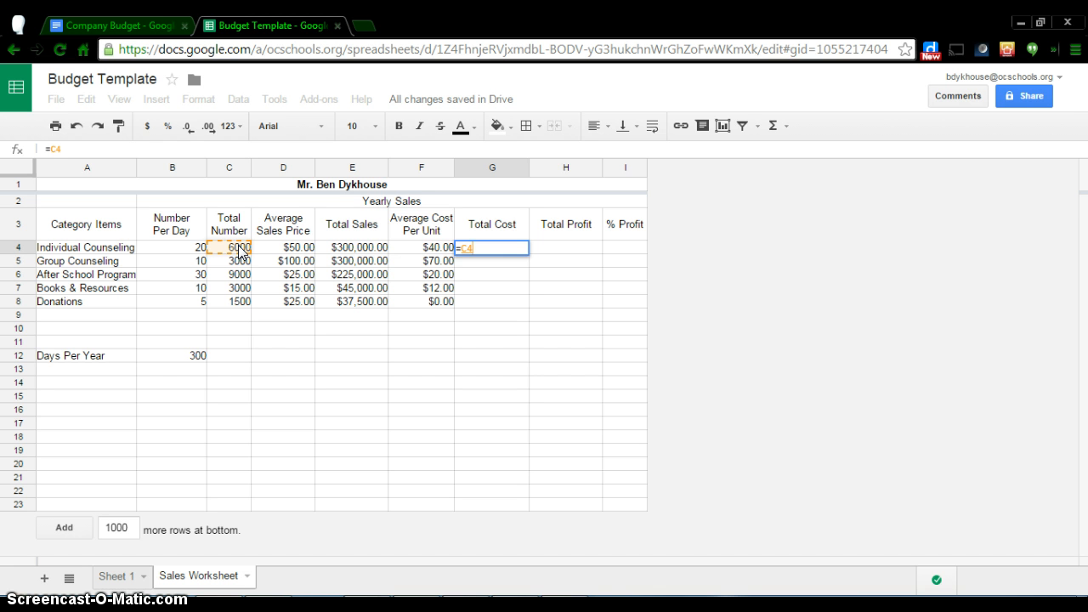
{"action": "type", "text": "*"}
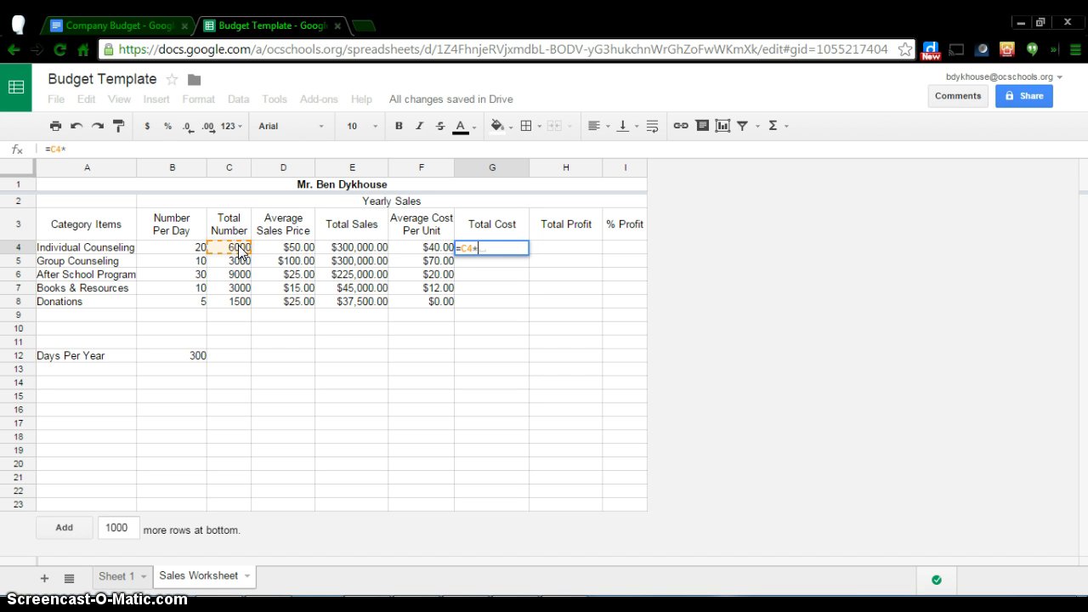
{"action": "left_click", "coordinate": [433, 253]}
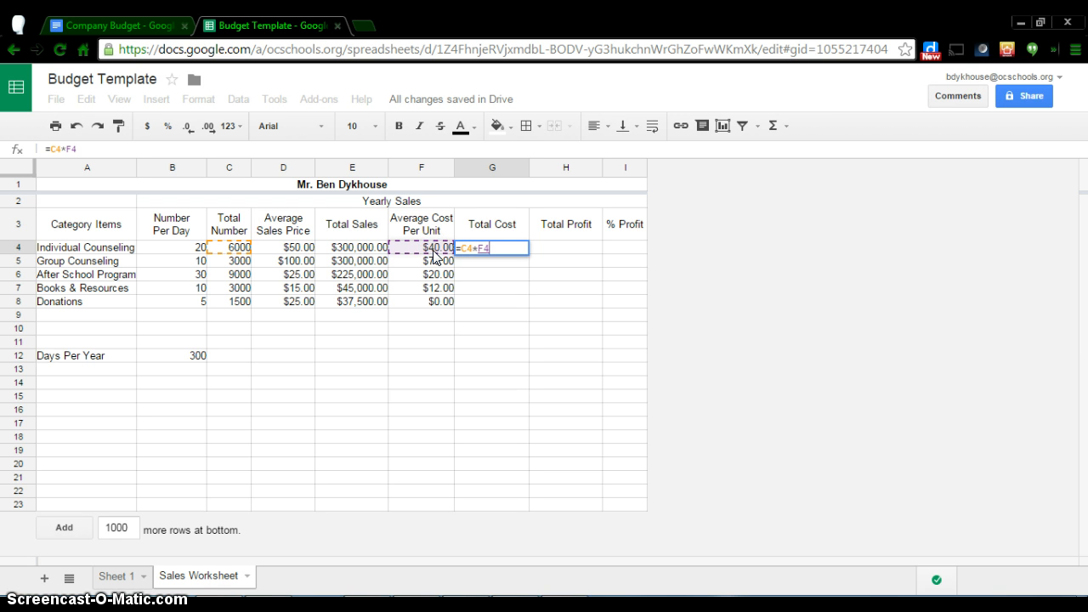
{"action": "key", "text": "Return"}
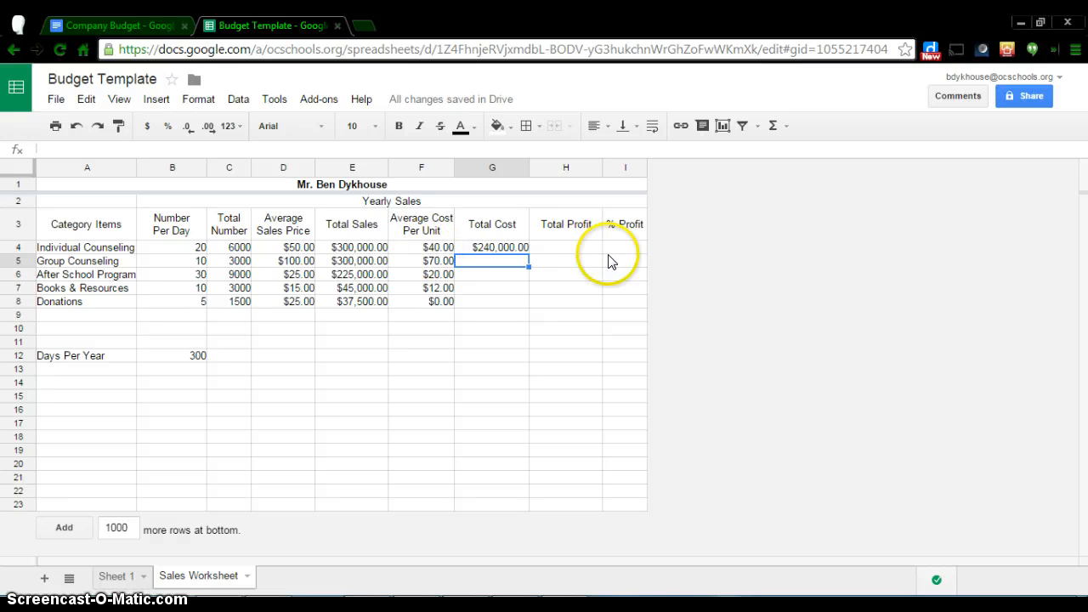
{"action": "left_click", "coordinate": [521, 248]}
{"action": "left_click_drag", "start_coordinate": [528, 253], "coordinate": [524, 302]}
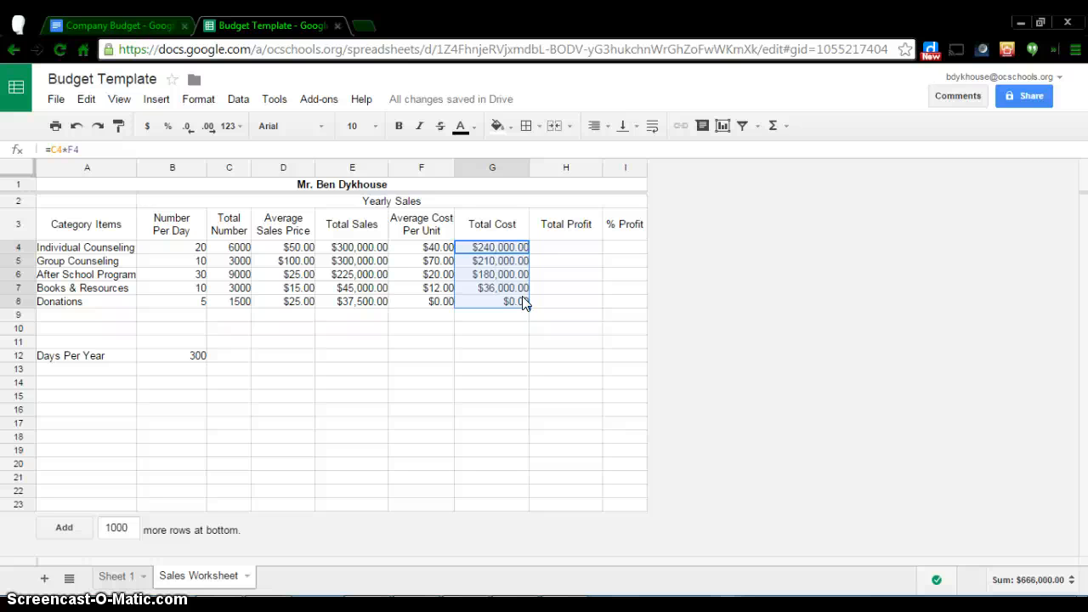
Return to the Company Budget document and locate the step 18 instruction about the profit formula for cell H4
{"action": "left_click", "coordinate": [107, 25]}
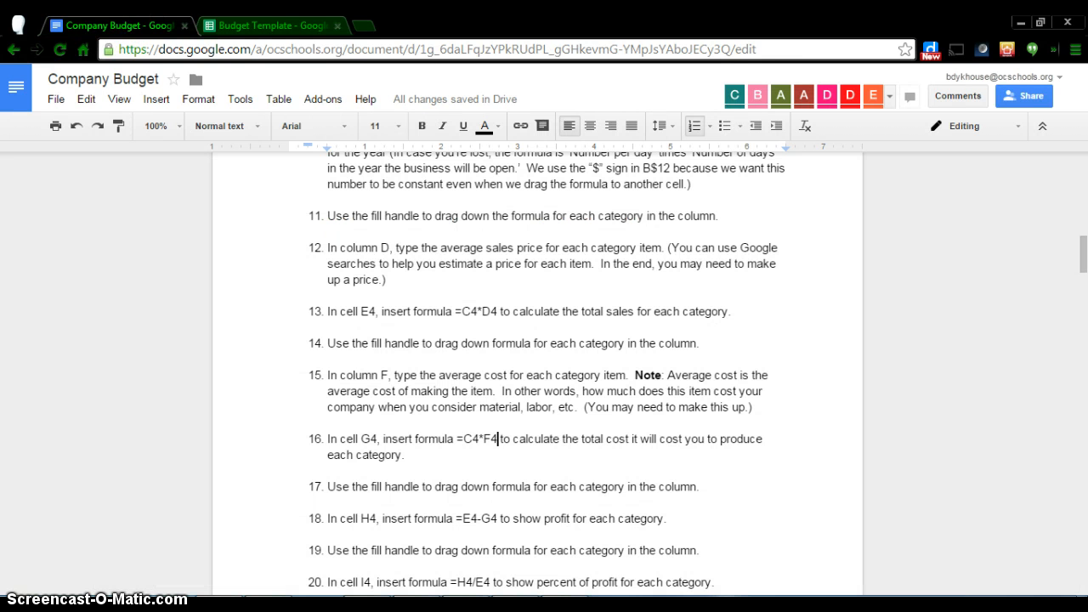
{"action": "left_click", "coordinate": [323, 517]}
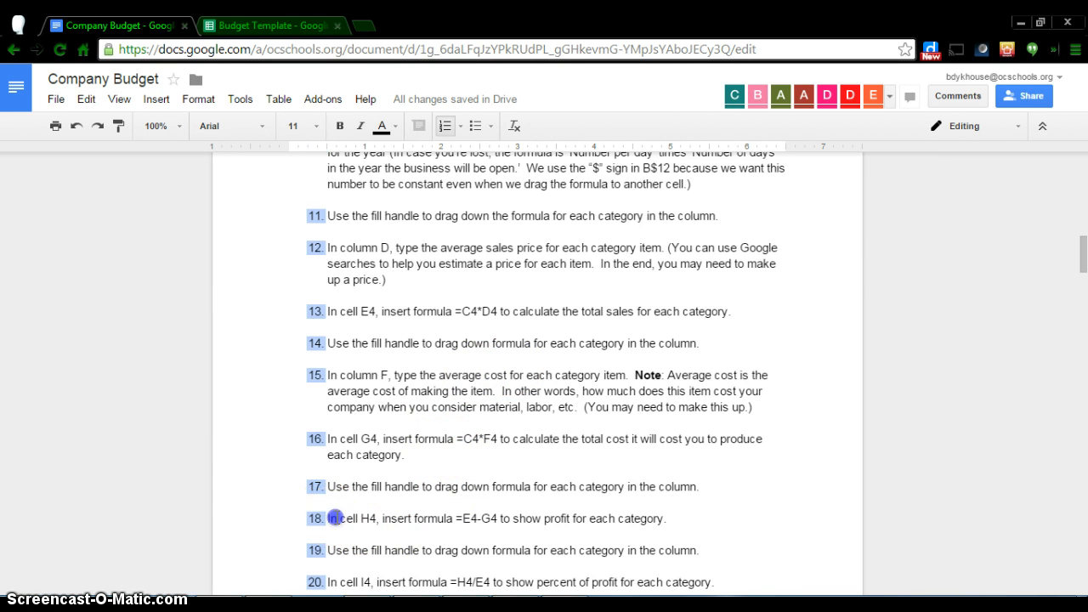
{"action": "left_click", "coordinate": [337, 518]}
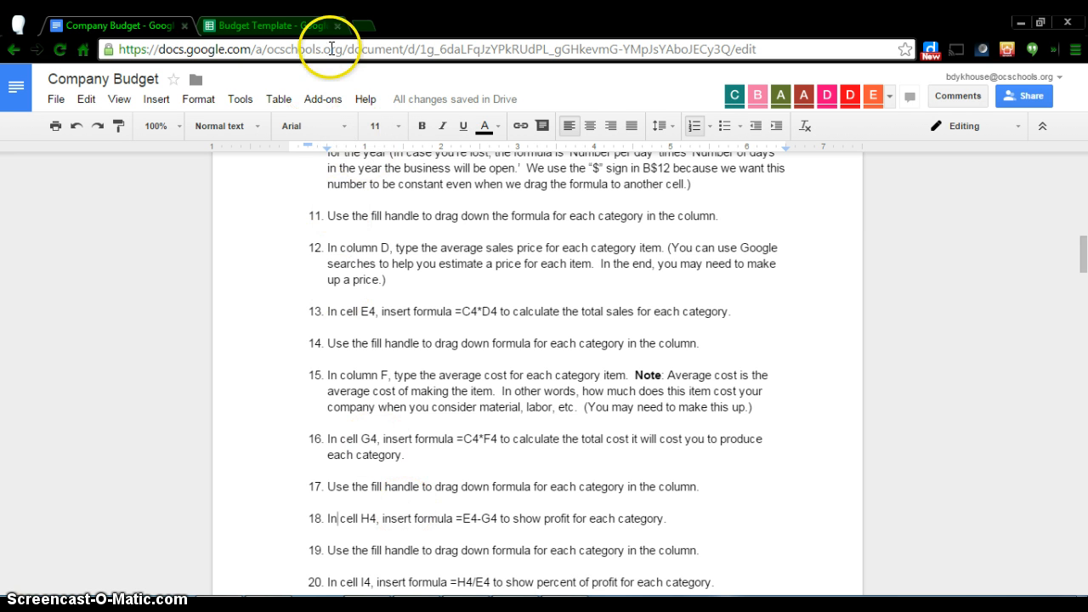
Enter =E4-G4 in cell H4 of the Sales Worksheet and fill the Total Profit formula down through H8
{"action": "left_click", "coordinate": [279, 28]}
{"action": "left_click", "coordinate": [584, 248]}
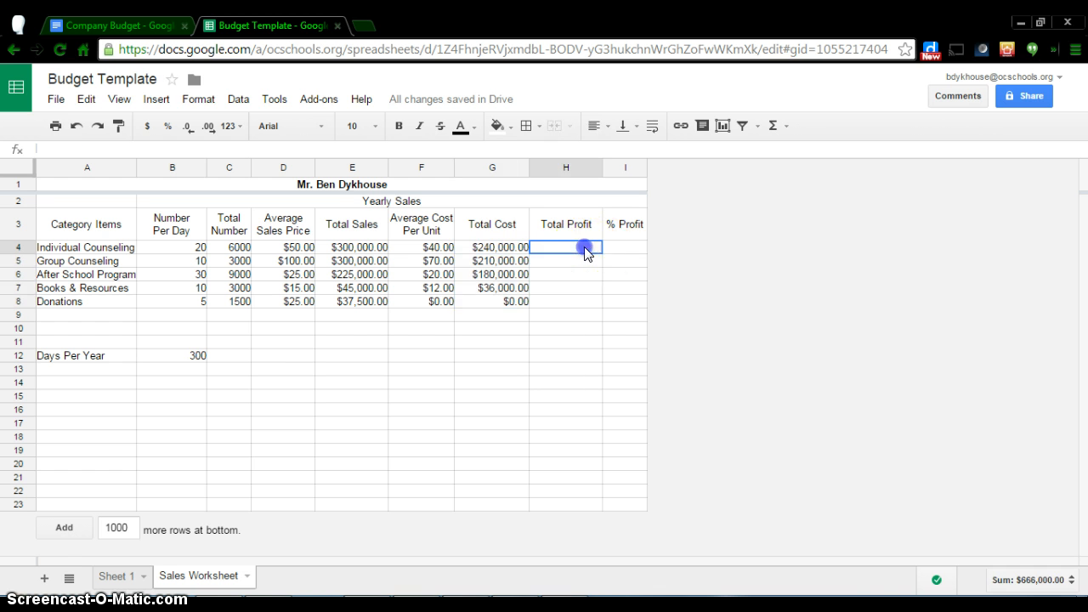
{"action": "type", "text": "="}
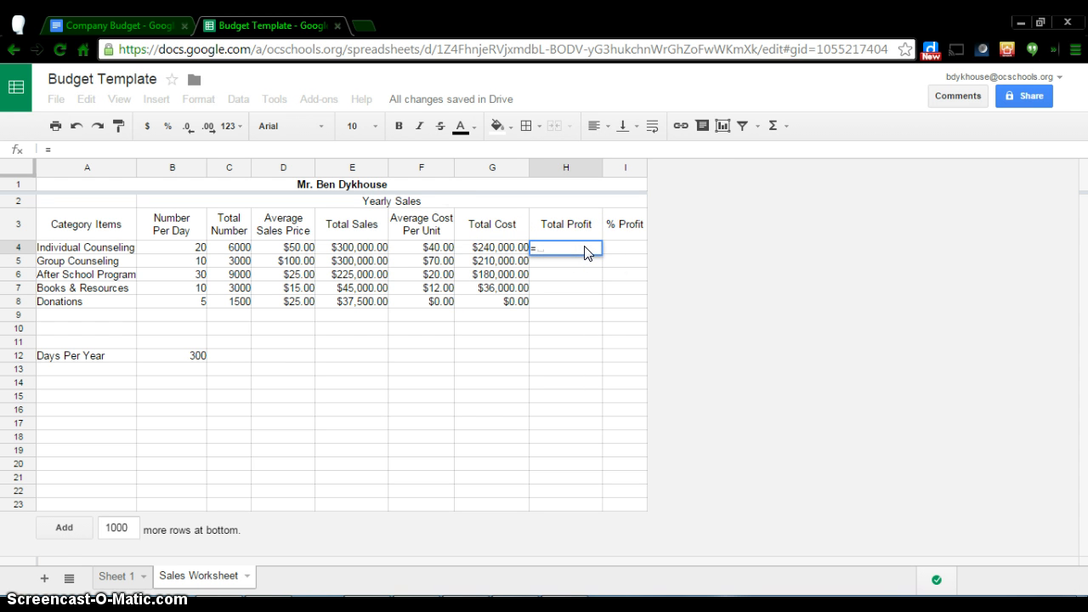
{"action": "left_click", "coordinate": [365, 250]}
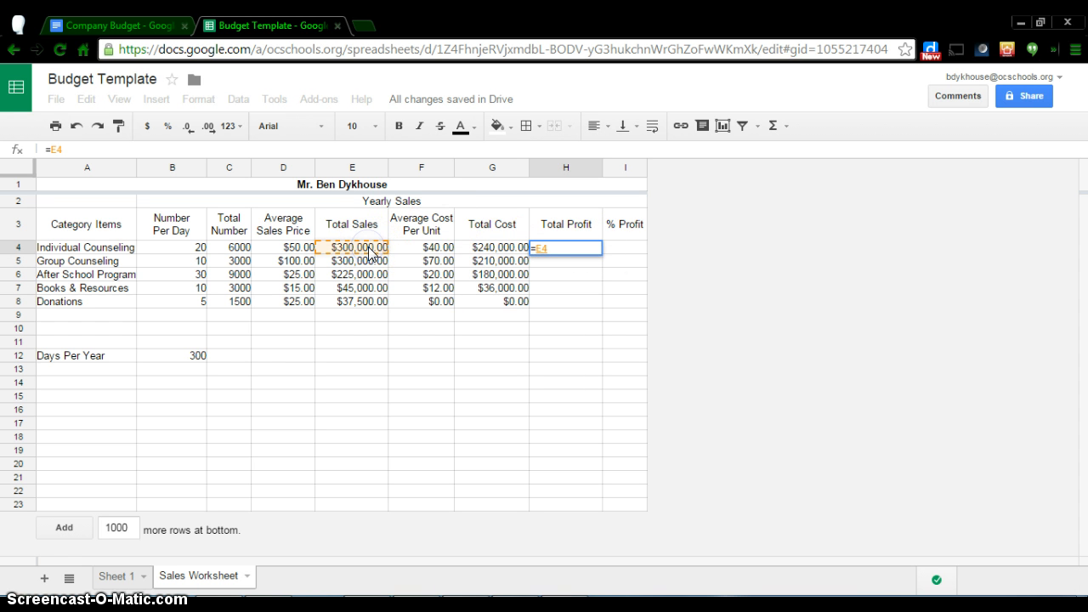
{"action": "type", "text": "-"}
{"action": "left_click", "coordinate": [496, 251]}
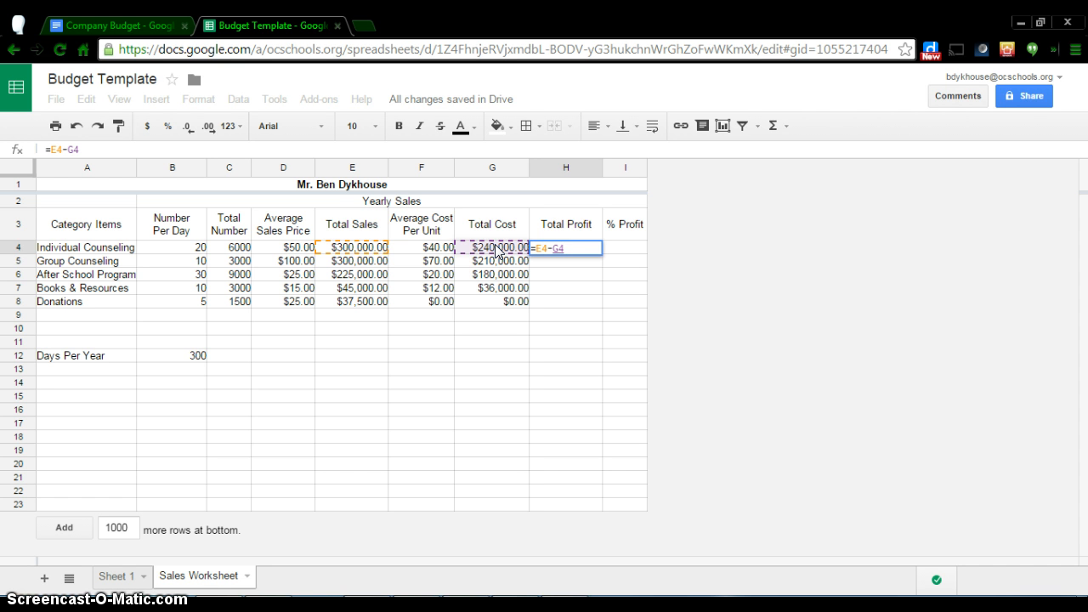
{"action": "key", "text": "Return"}
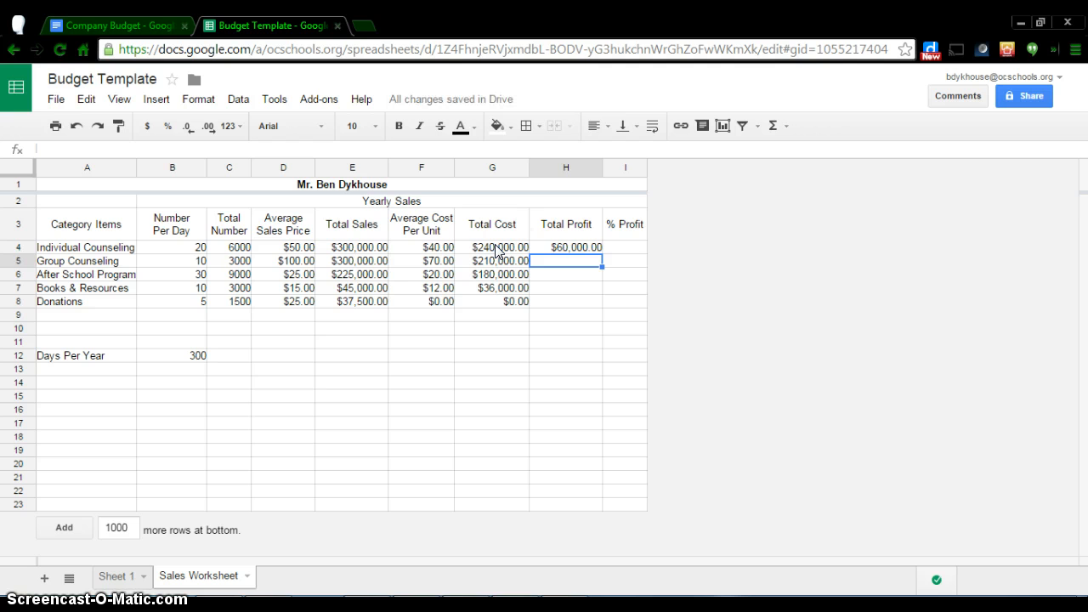
{"action": "left_click", "coordinate": [581, 247]}
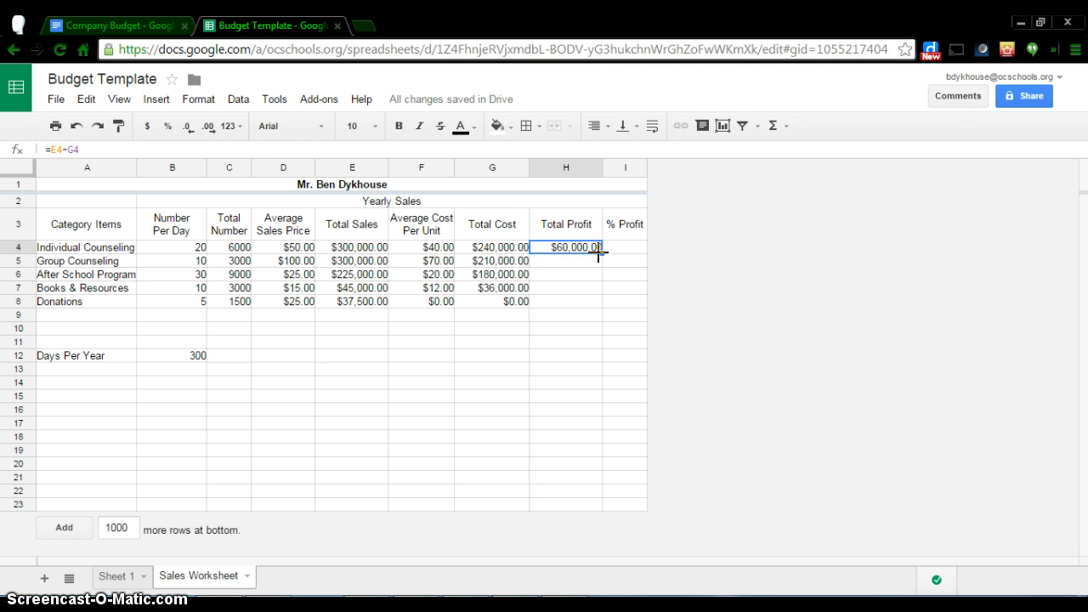
{"action": "left_click_drag", "start_coordinate": [600, 253], "coordinate": [590, 303]}
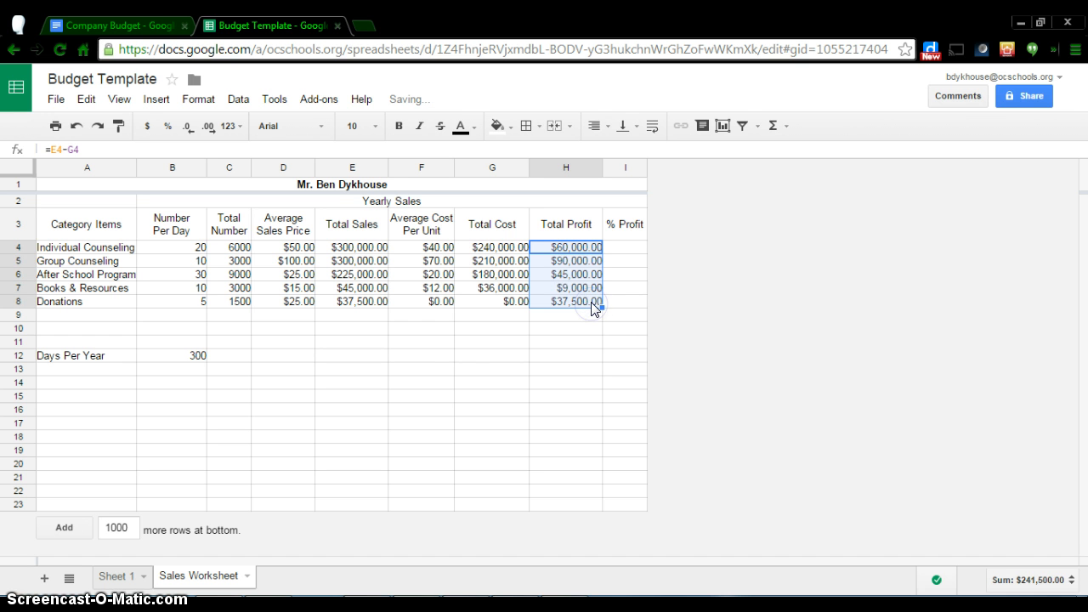
Check the Total Profit formulas filled down column H for each category item and the row 4 values they draw on
{"action": "left_click", "coordinate": [588, 260]}
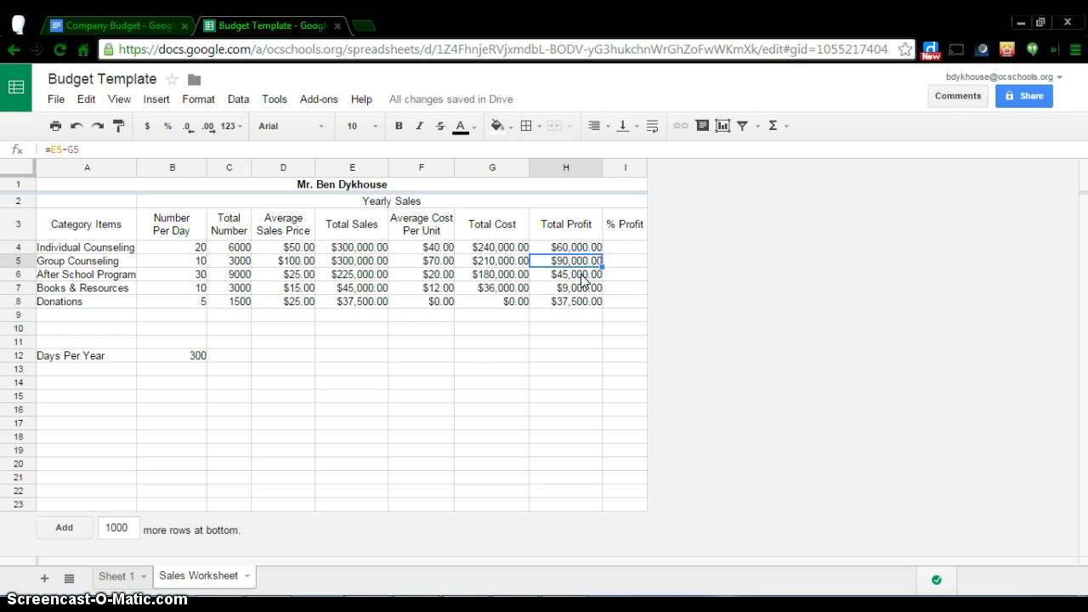
{"action": "left_click", "coordinate": [581, 274]}
{"action": "left_click", "coordinate": [580, 289]}
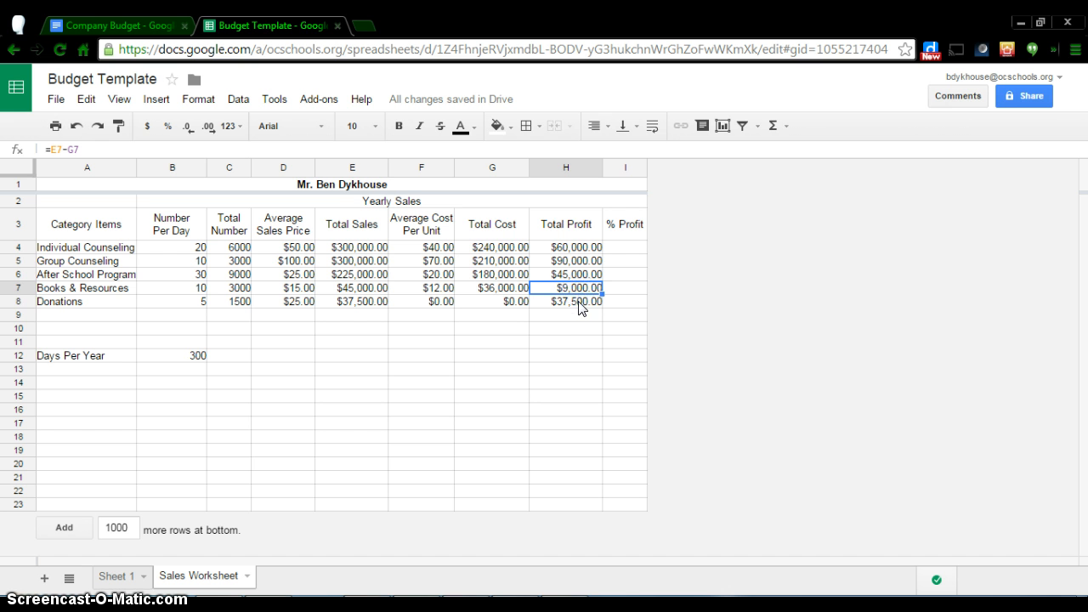
{"action": "left_click", "coordinate": [578, 302]}
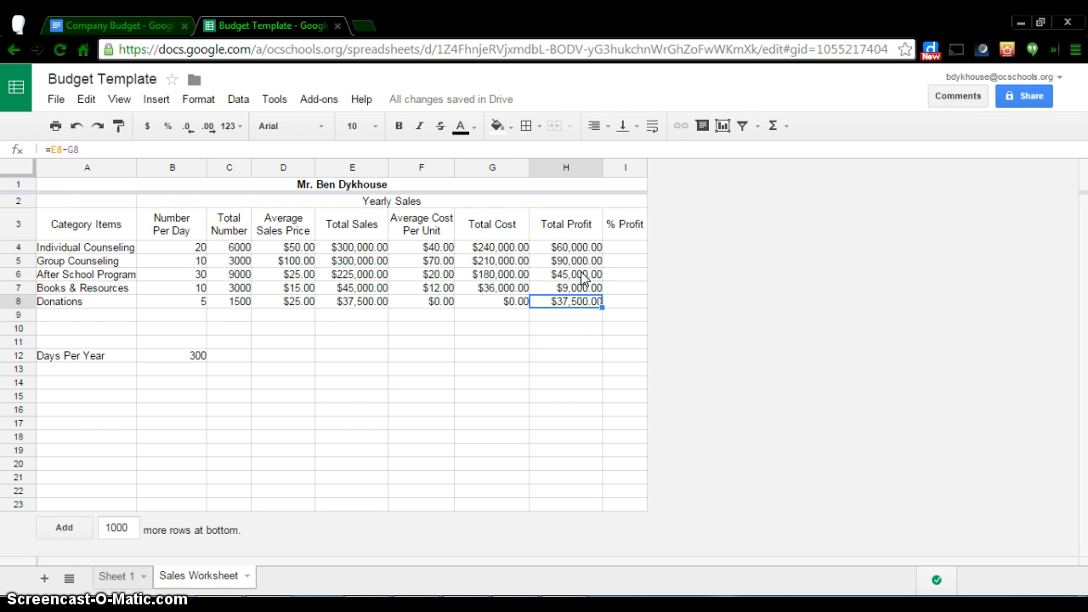
{"action": "left_click", "coordinate": [583, 275]}
{"action": "left_click", "coordinate": [582, 248]}
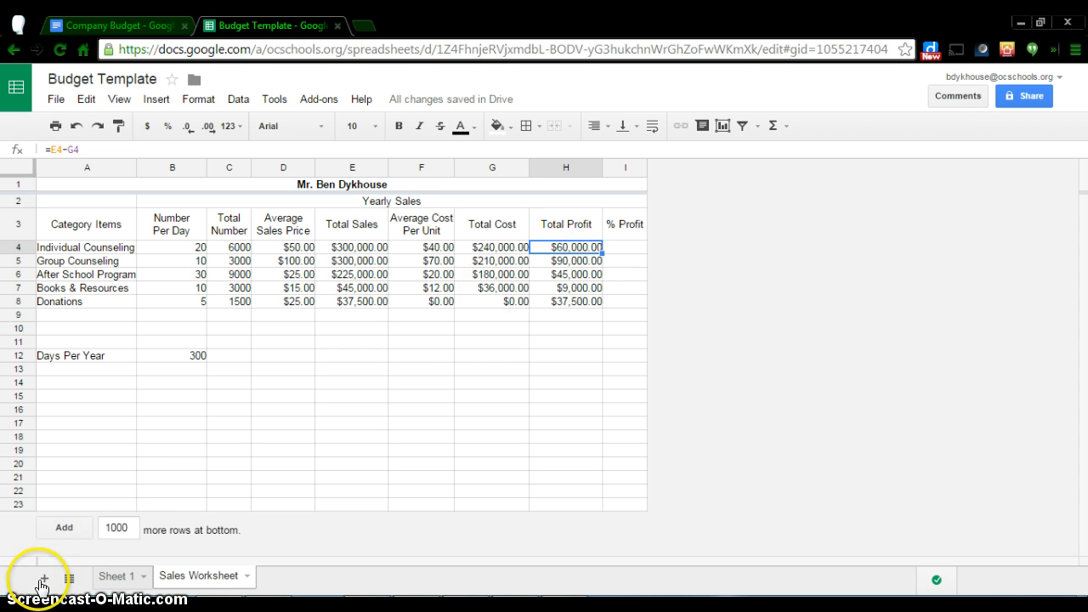
{"action": "key", "text": "Left"}
{"action": "key", "text": "Left"}
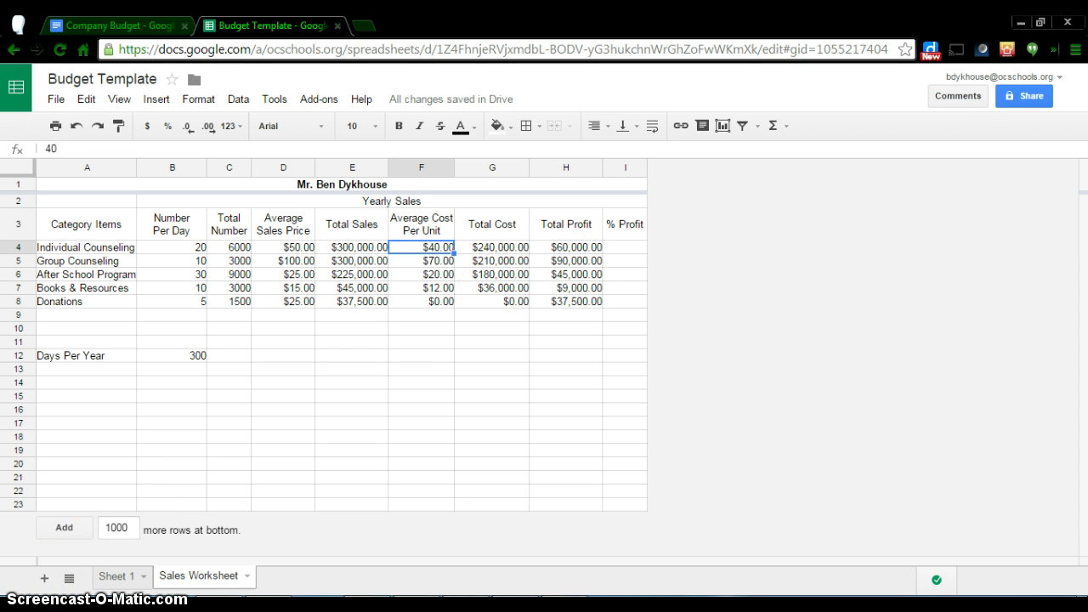
Return to the Company Budget document and locate the step 20 instruction about the percent profit formula for cell I4
{"action": "left_click", "coordinate": [624, 251]}
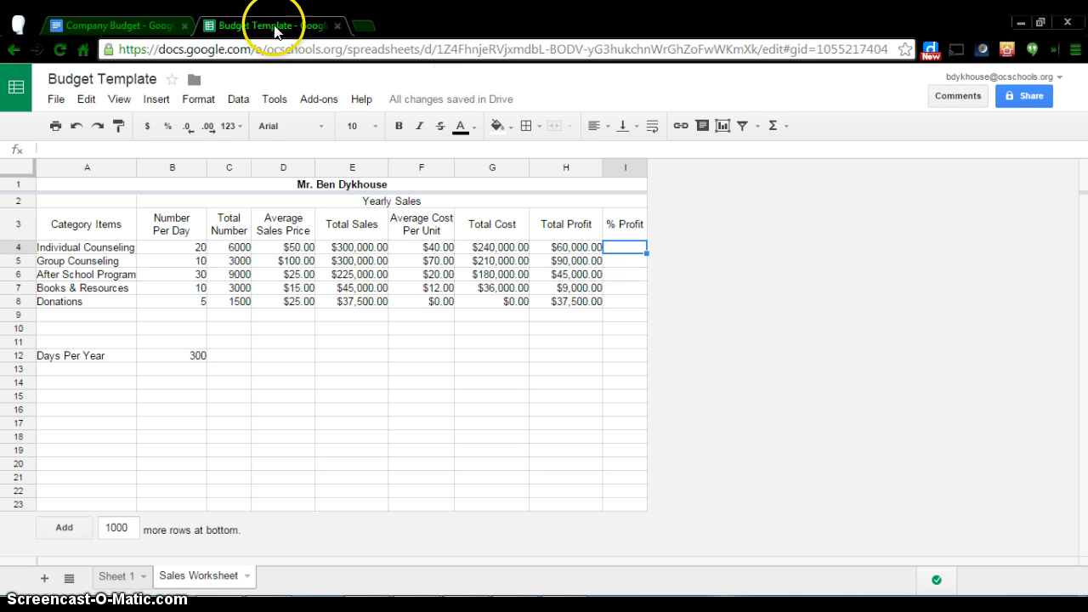
{"action": "left_click", "coordinate": [111, 27]}
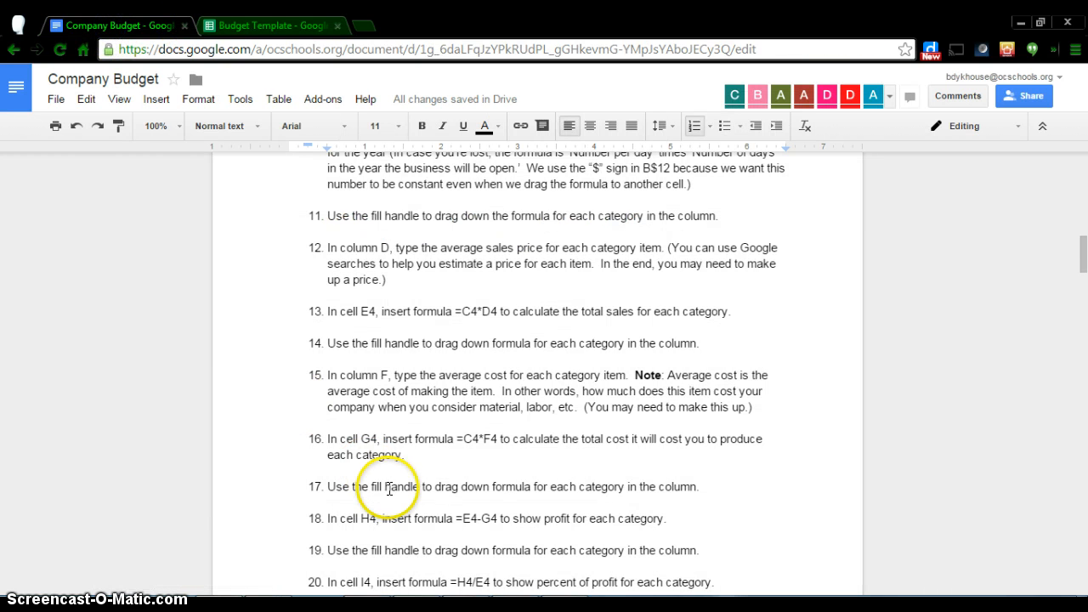
{"action": "scroll", "coordinate": [398, 482], "scroll_direction": "down", "scroll_amount": 1}
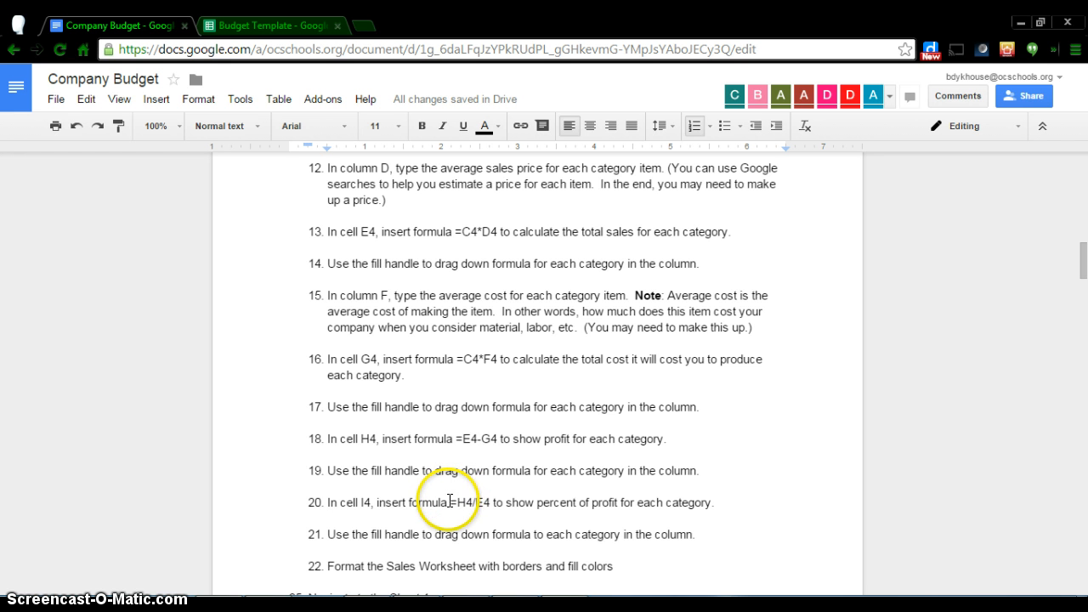
{"action": "left_click_drag", "start_coordinate": [450, 503], "coordinate": [489, 502]}
{"action": "left_click", "coordinate": [489, 503]}
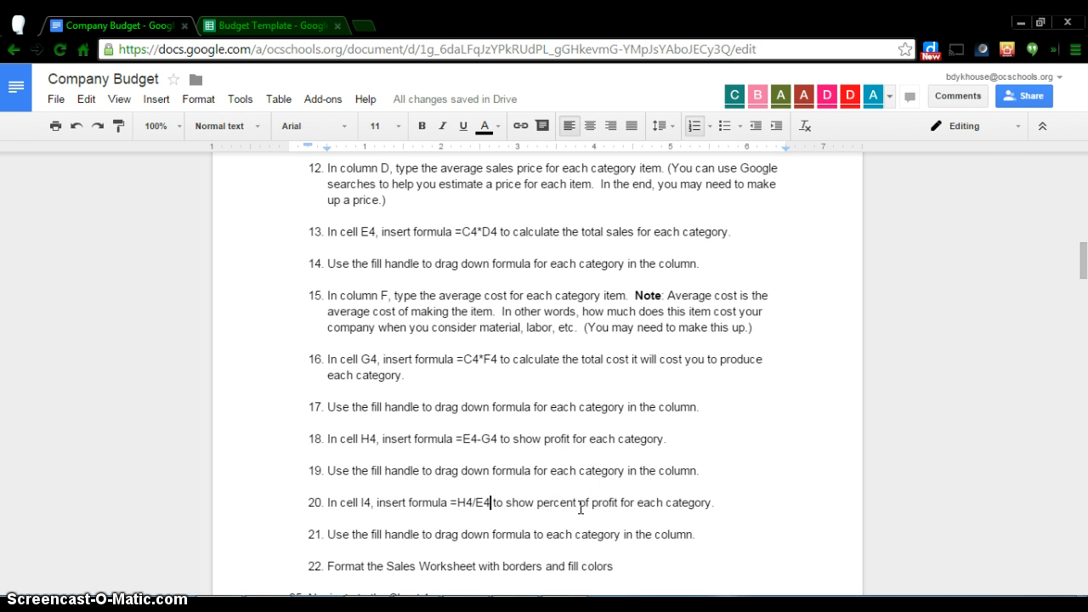
{"action": "left_click", "coordinate": [310, 150]}
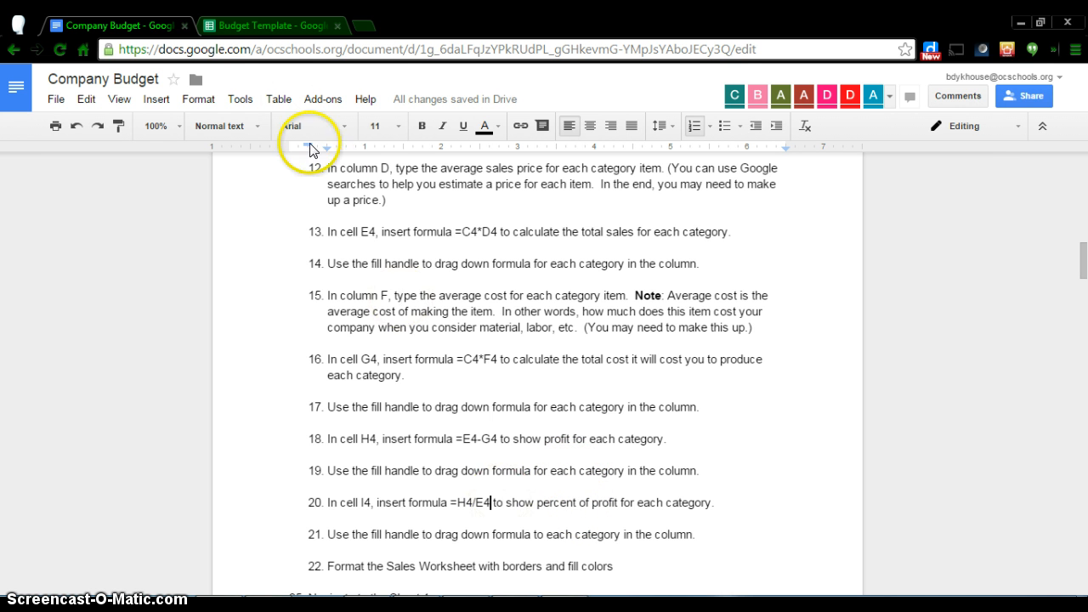
{"action": "left_click", "coordinate": [266, 25]}
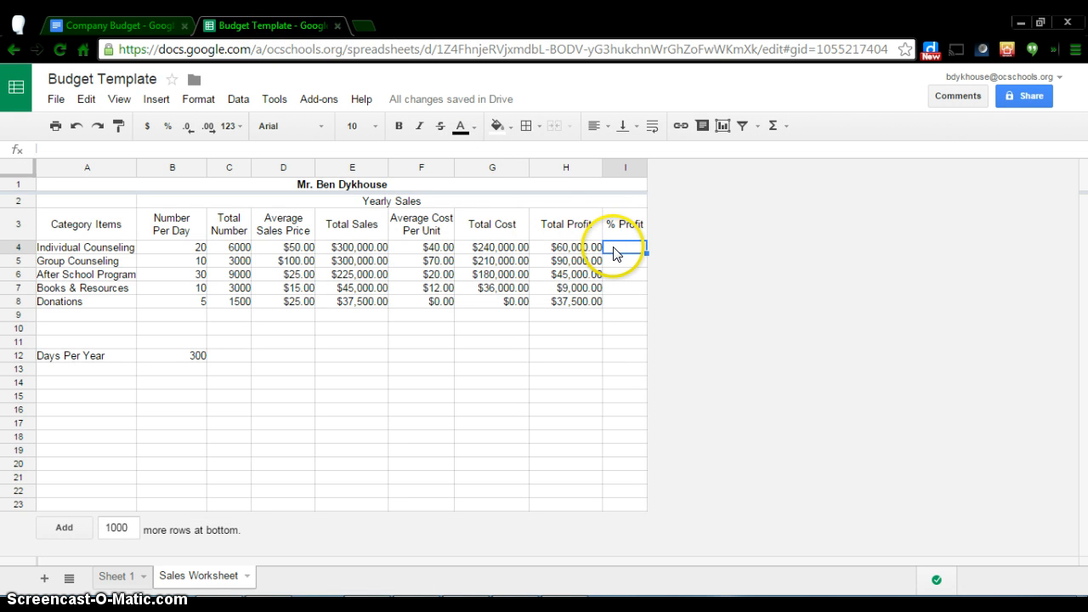
{"action": "left_click", "coordinate": [117, 25]}
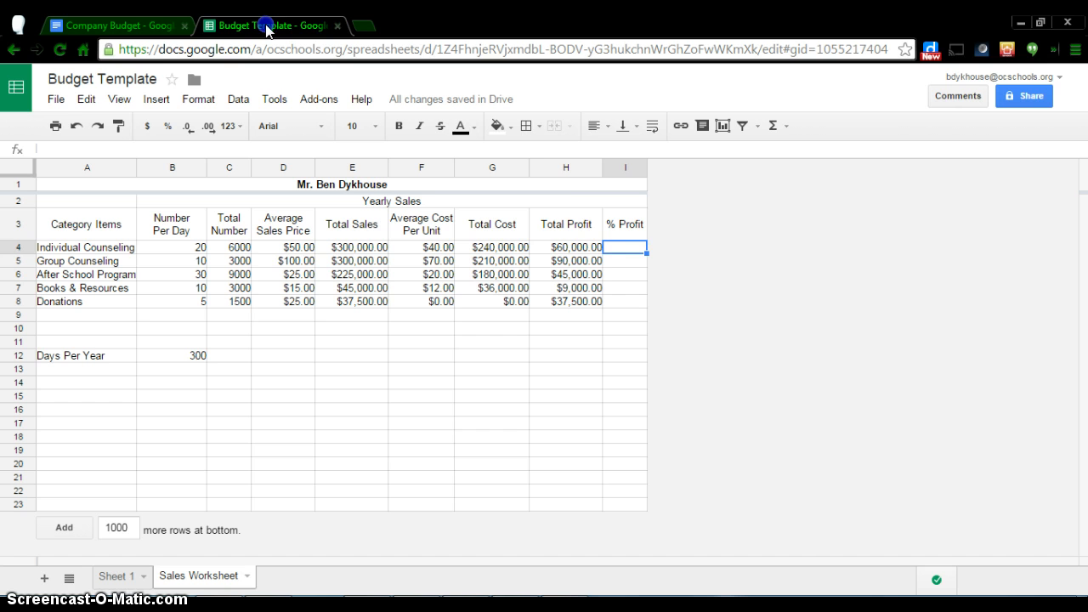
Enter =H4/E4 in cell I4 of the Sales Worksheet and fill the % Profit formula down through I8
{"action": "left_click", "coordinate": [265, 24]}
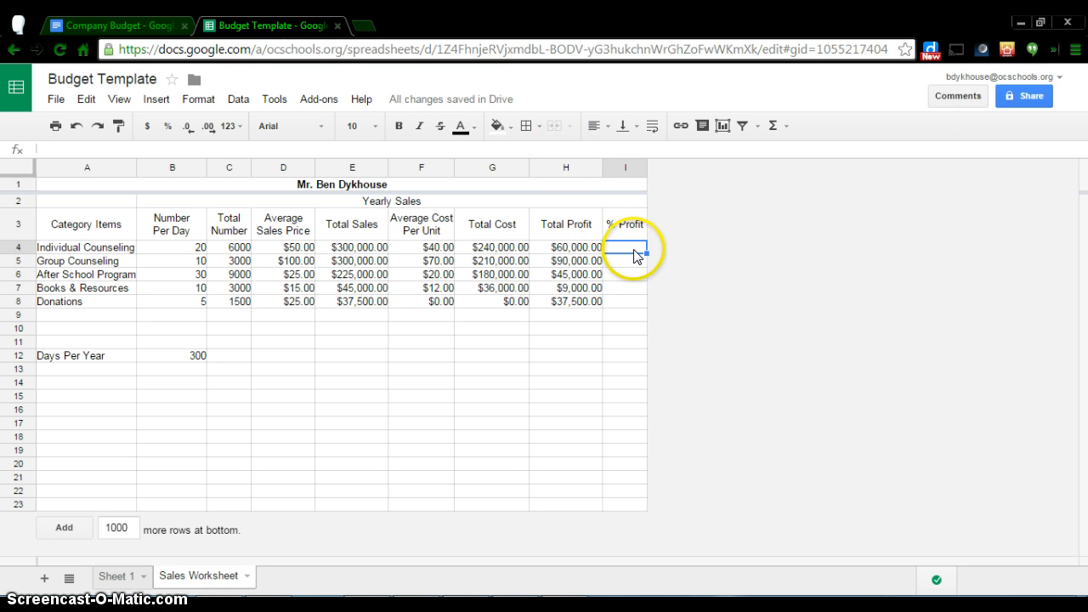
{"action": "type", "text": "="}
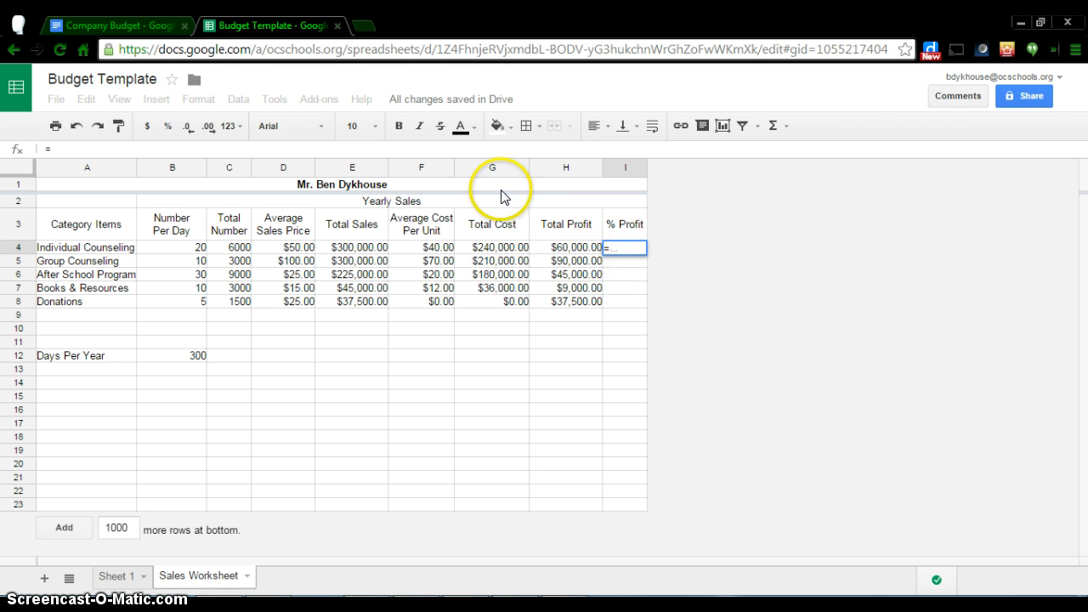
{"action": "left_click", "coordinate": [564, 247]}
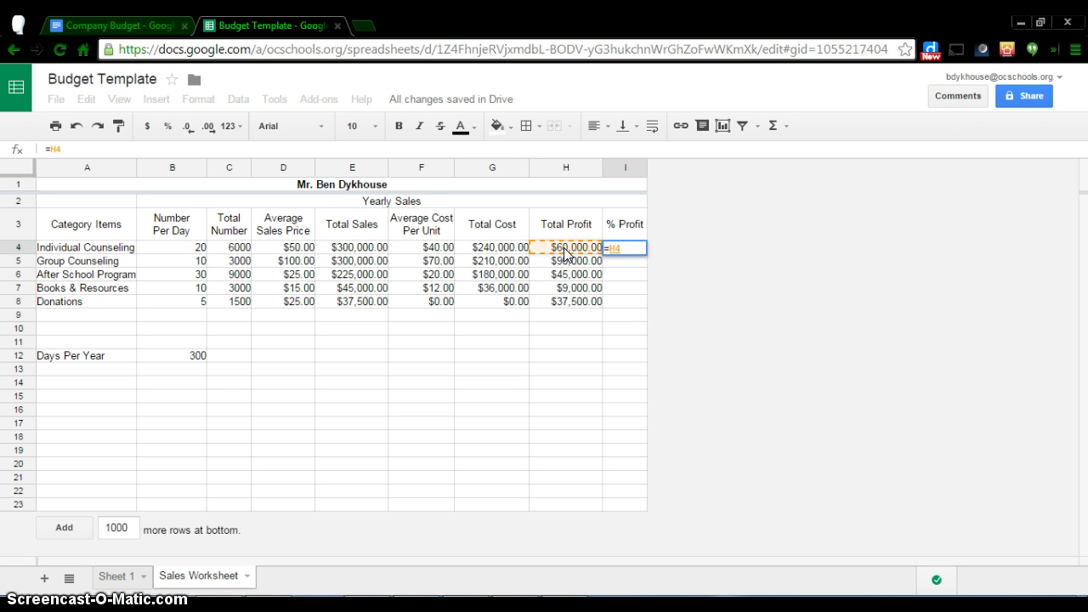
{"action": "type", "text": "/"}
{"action": "left_click", "coordinate": [369, 248]}
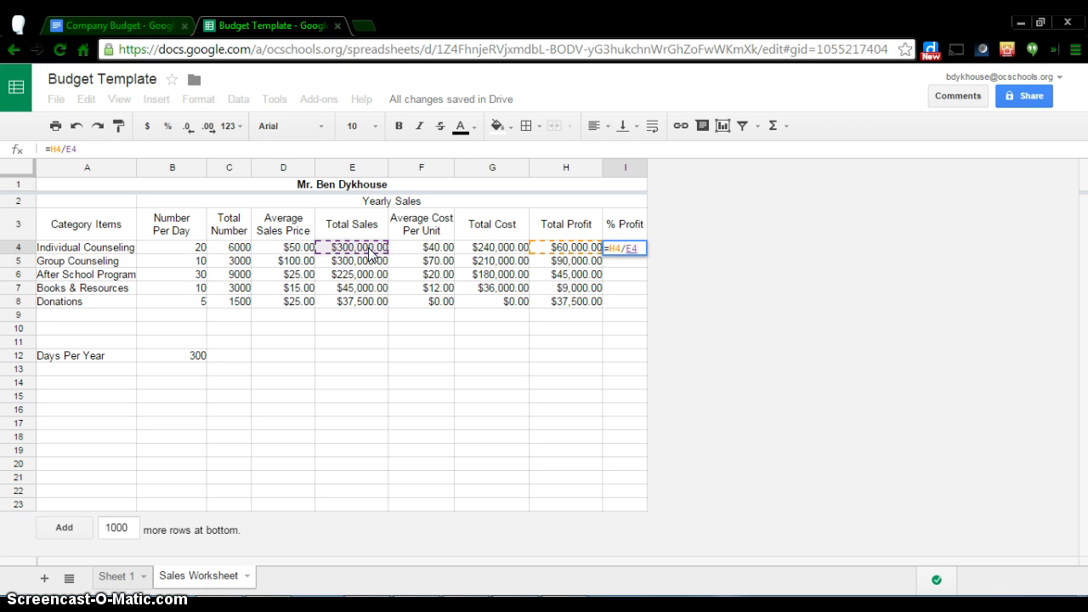
{"action": "left_click", "coordinate": [625, 247]}
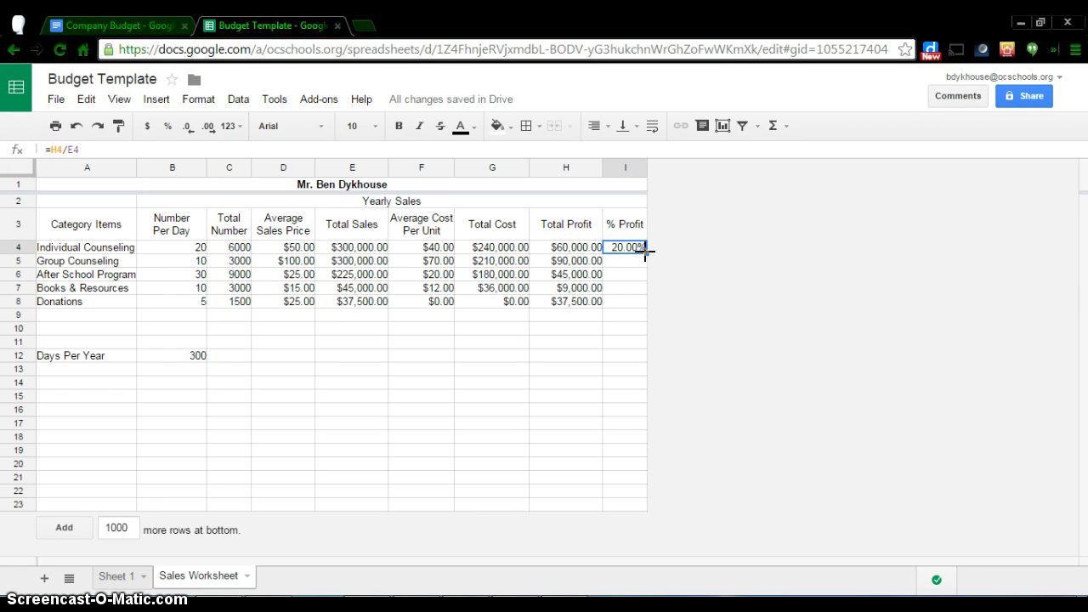
{"action": "left_click_drag", "start_coordinate": [646, 252], "coordinate": [641, 287]}
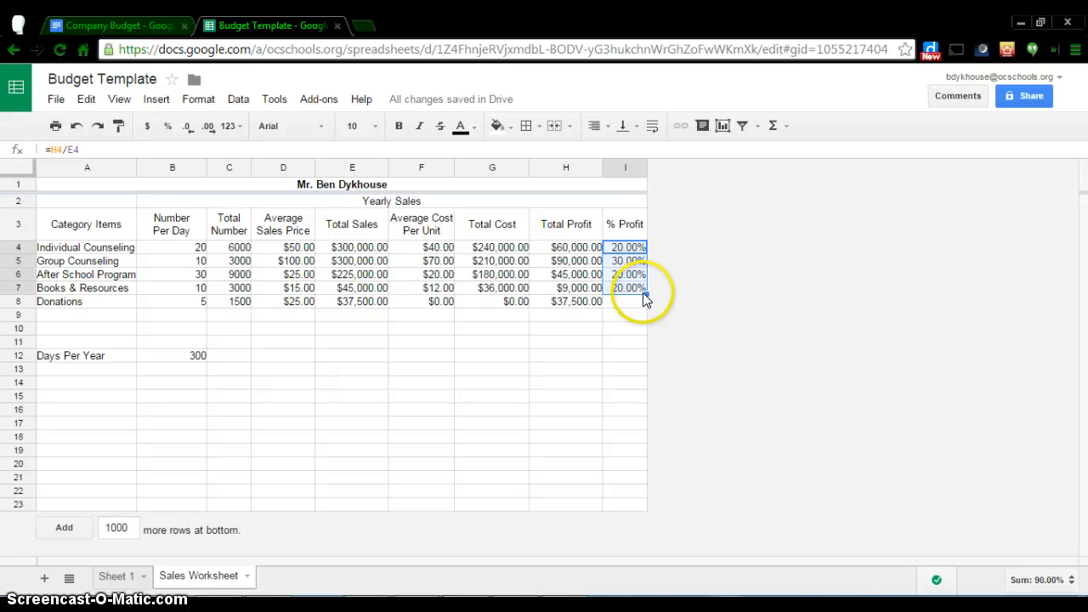
{"action": "left_click_drag", "start_coordinate": [648, 293], "coordinate": [650, 304]}
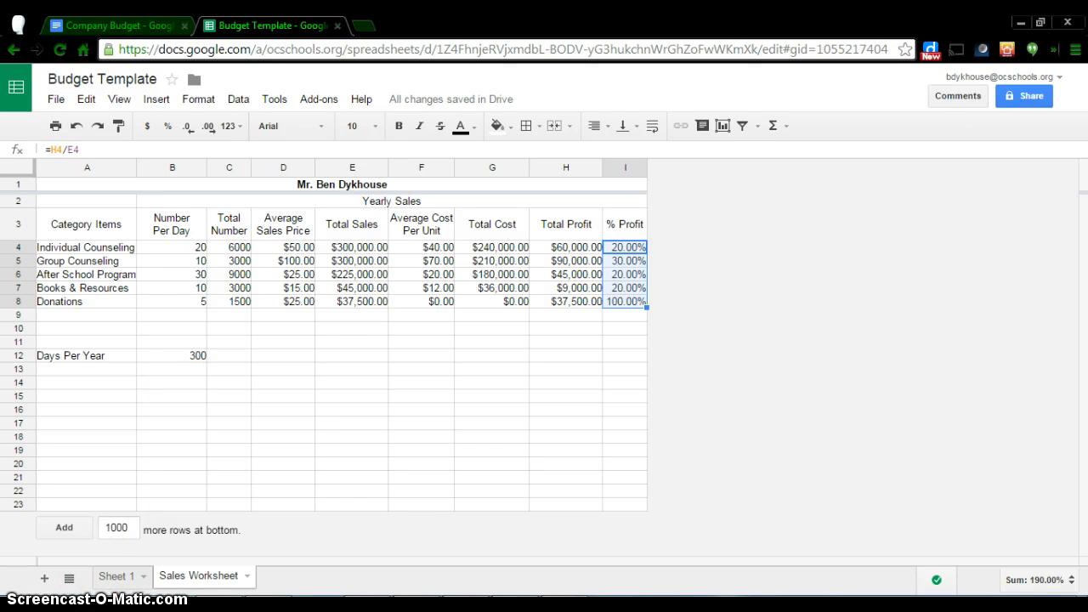
Return to the Company Budget document and read the step 22 instruction about formatting the Sales Worksheet with borders and fill colors
{"action": "left_click", "coordinate": [119, 25]}
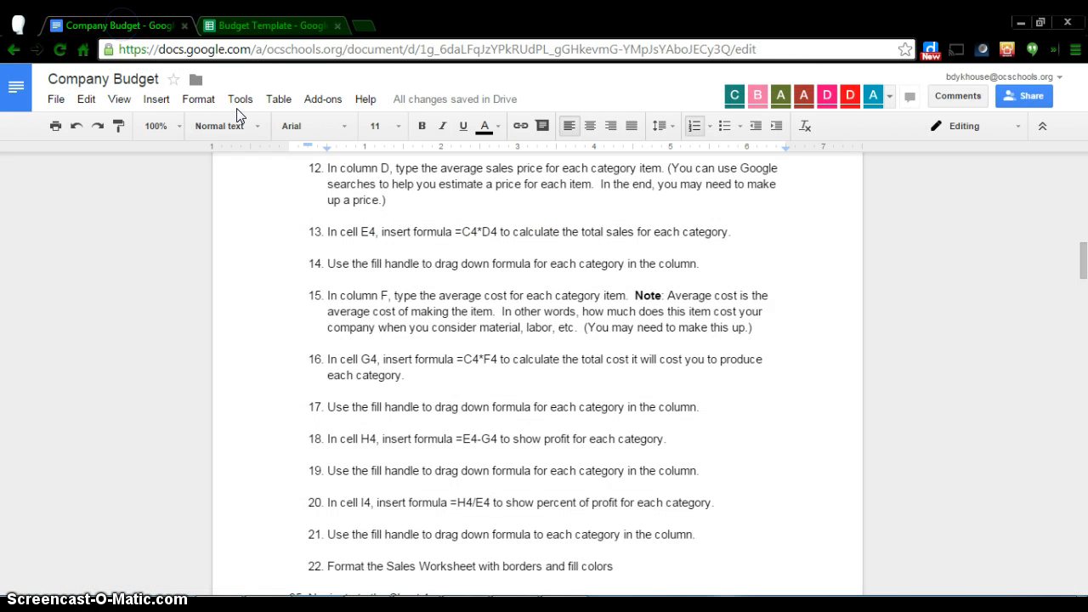
{"action": "scroll", "coordinate": [704, 500], "scroll_direction": "down", "scroll_amount": 1}
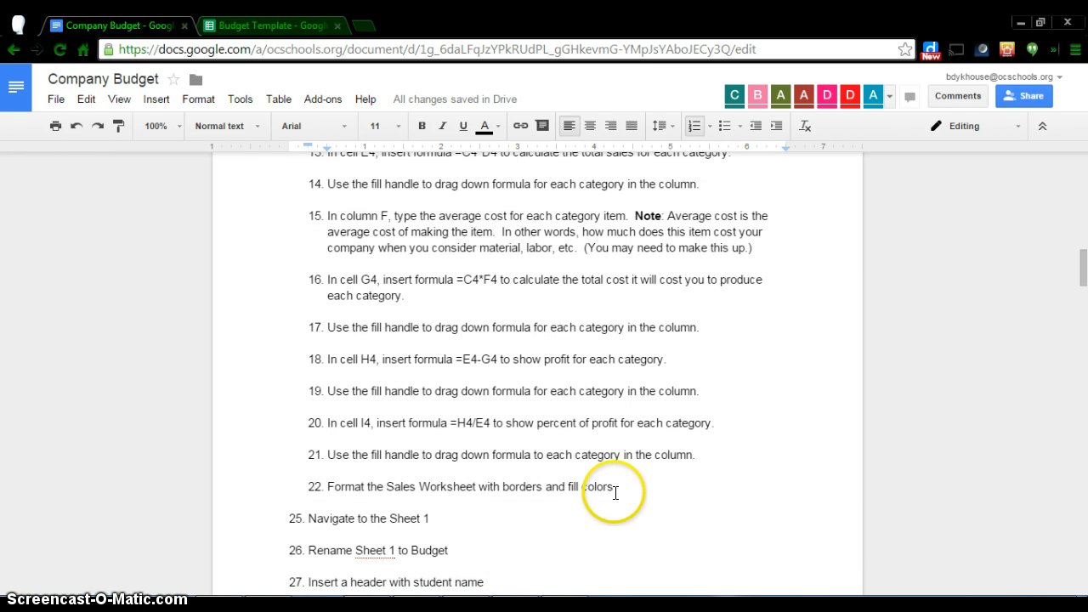
{"action": "left_click_drag", "start_coordinate": [614, 489], "coordinate": [330, 486]}
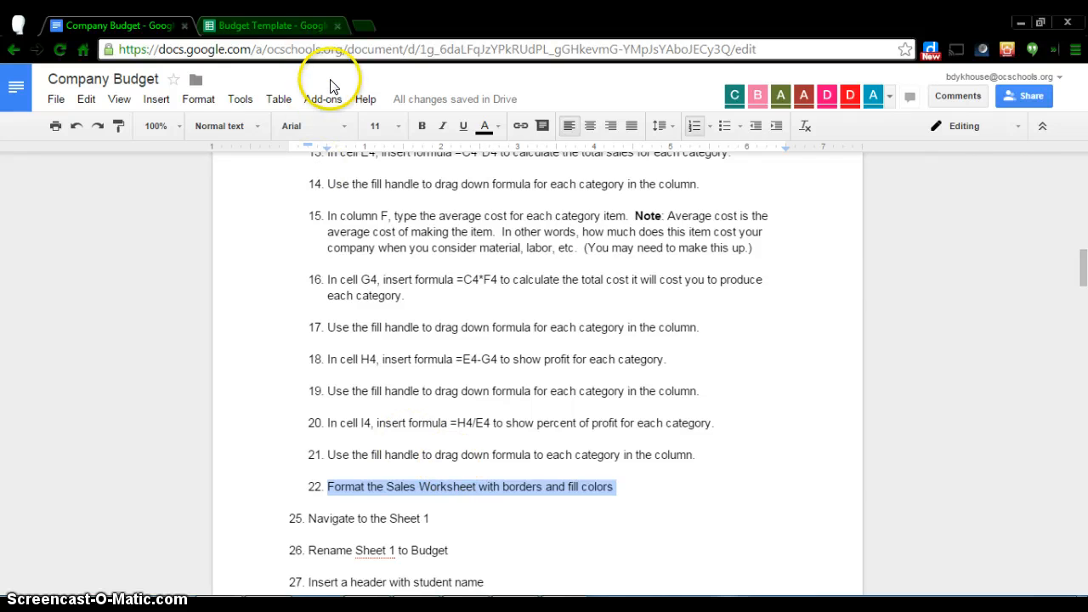
Apply a light yellow fill color to the table range A3:I8 on the Sales Worksheet
{"action": "left_click", "coordinate": [274, 27]}
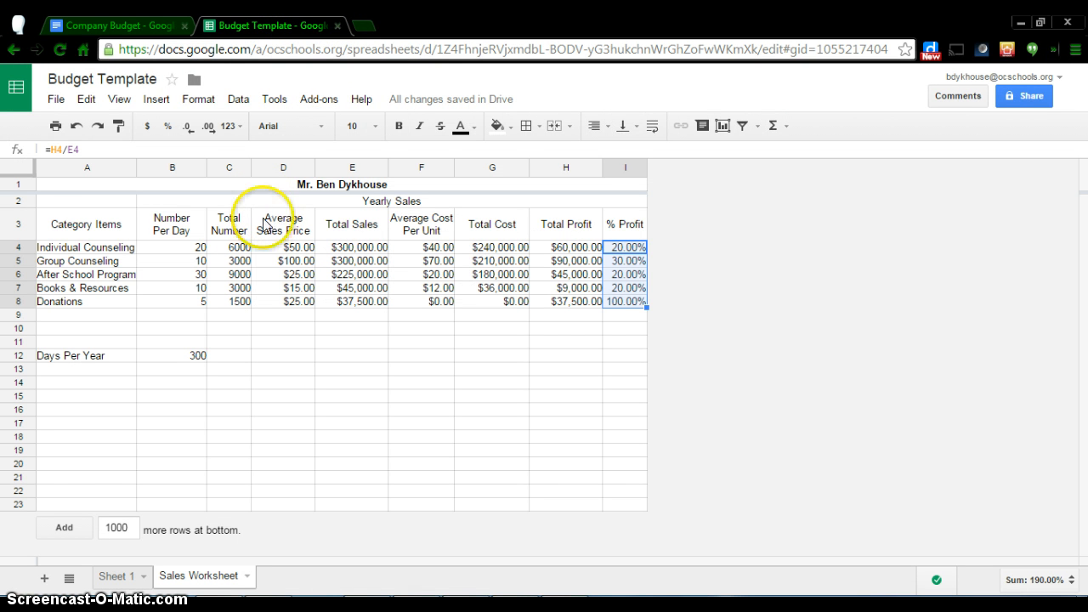
{"action": "mouse_move", "coordinate": [46, 222]}
{"action": "left_mouse_down"}
{"action": "mouse_move", "coordinate": [214, 267]}
{"action": "mouse_move", "coordinate": [640, 306]}
{"action": "left_mouse_up"}
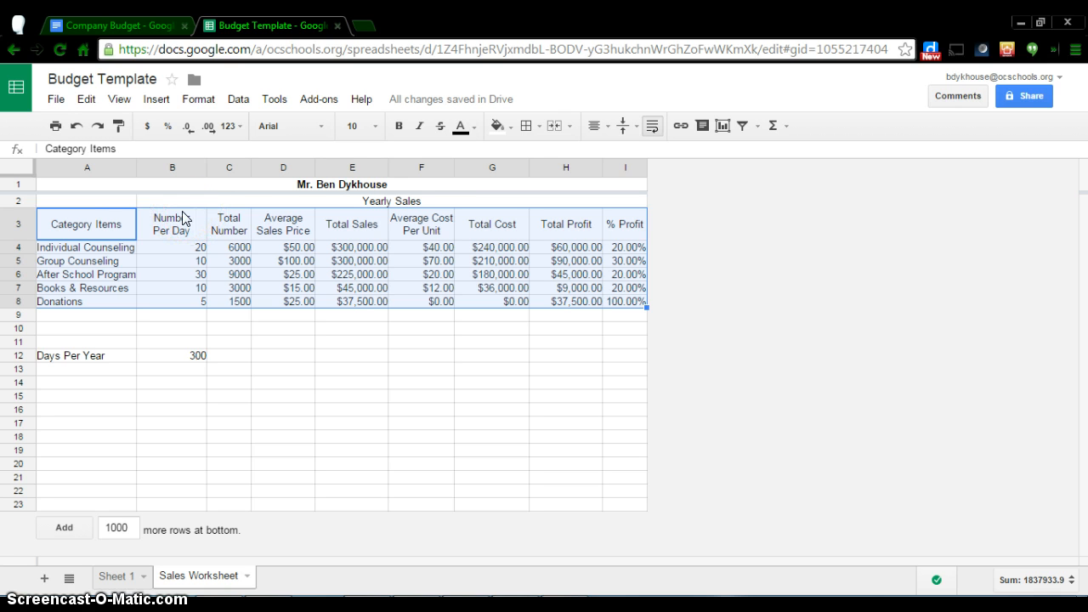
{"action": "left_click", "coordinate": [513, 127]}
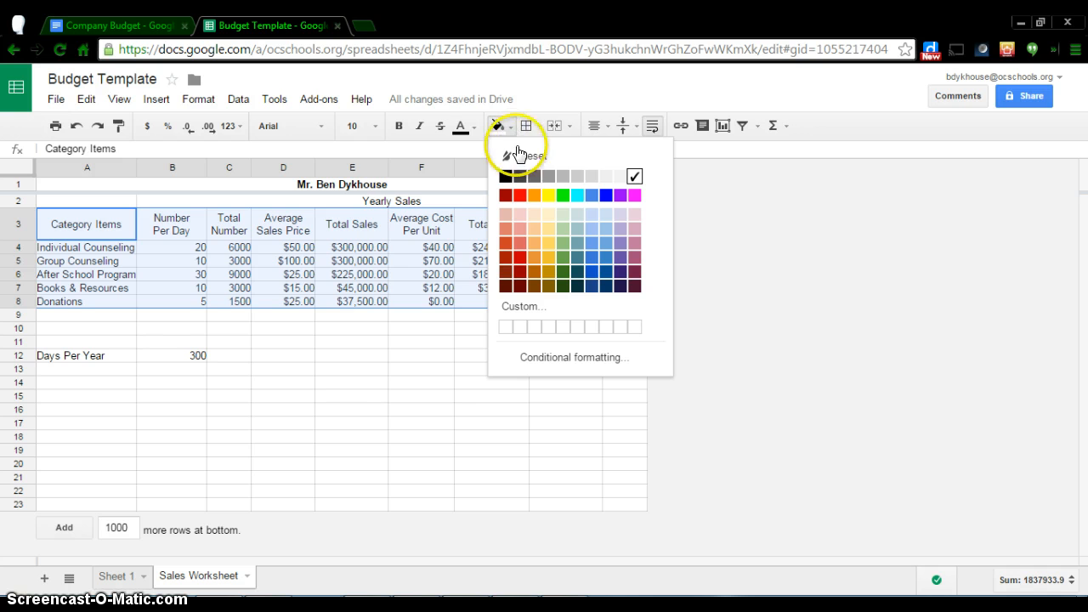
{"action": "left_click", "coordinate": [548, 231]}
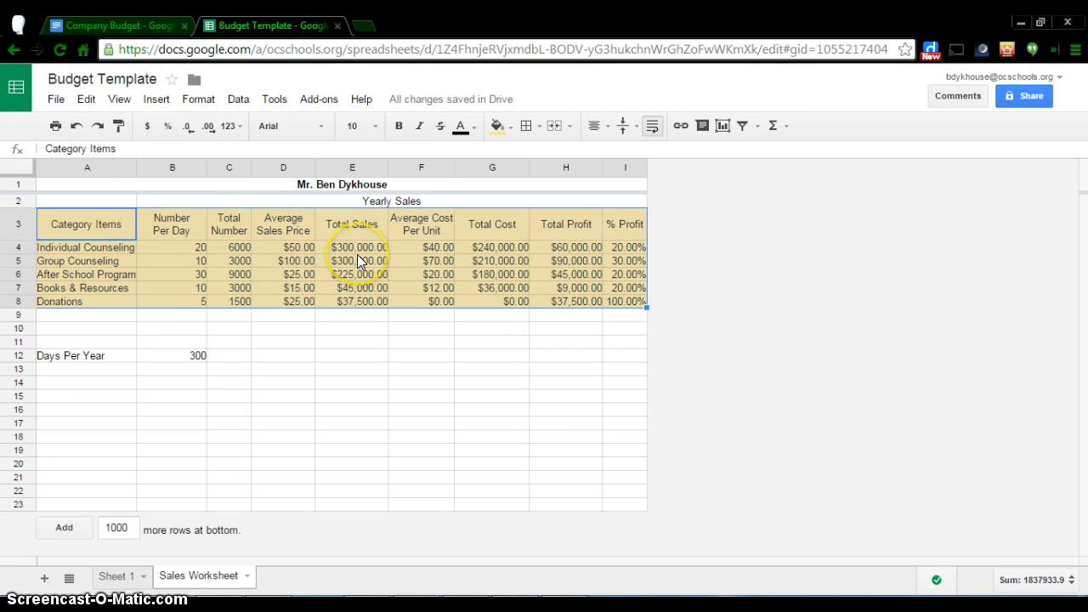
{"action": "left_click", "coordinate": [94, 249]}
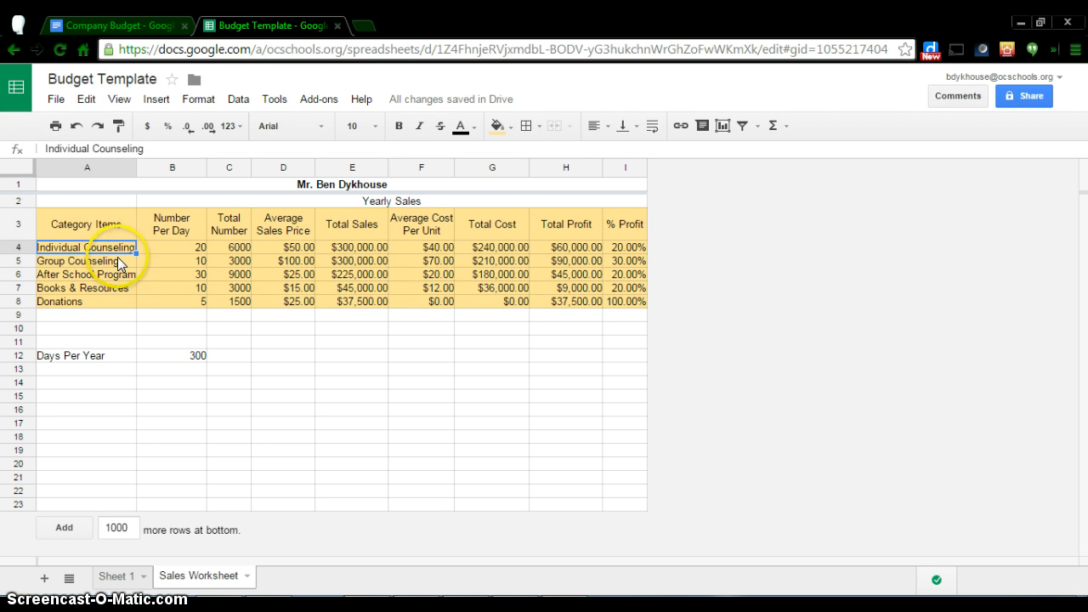
{"action": "left_click_drag", "start_coordinate": [136, 252], "coordinate": [125, 301]}
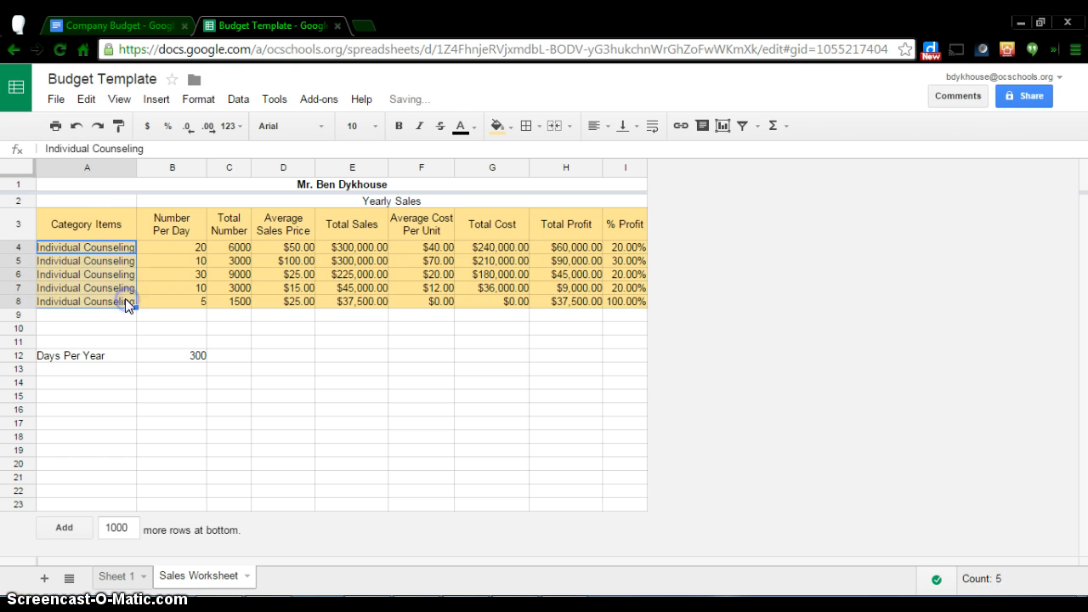
{"action": "left_click", "coordinate": [76, 125]}
Apply a medium green fill color to the category item names in A4:A8
{"action": "left_click_drag", "start_coordinate": [84, 251], "coordinate": [85, 304]}
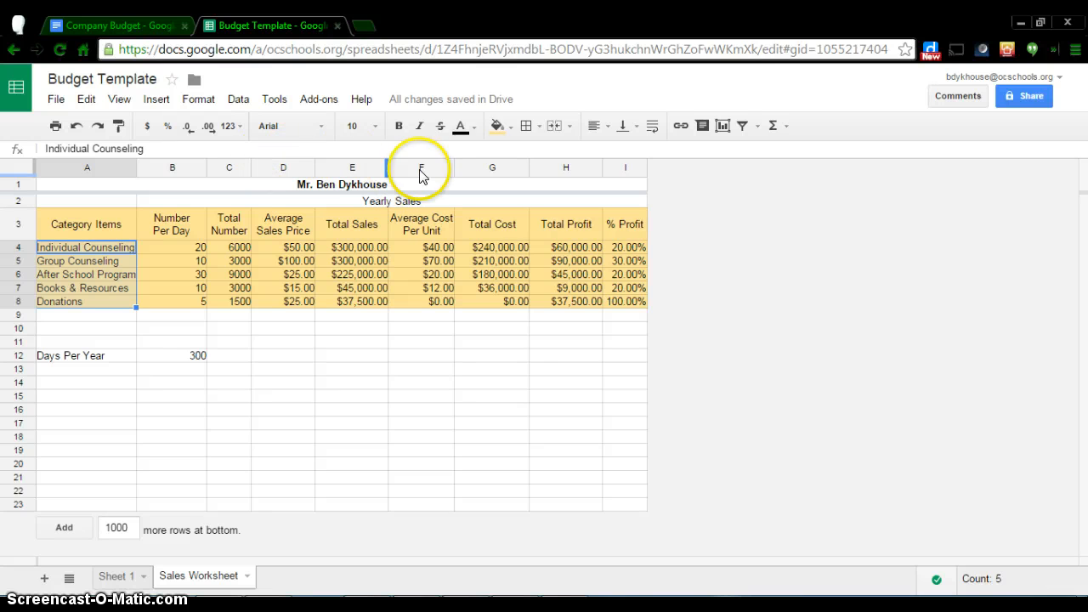
{"action": "left_click", "coordinate": [497, 126]}
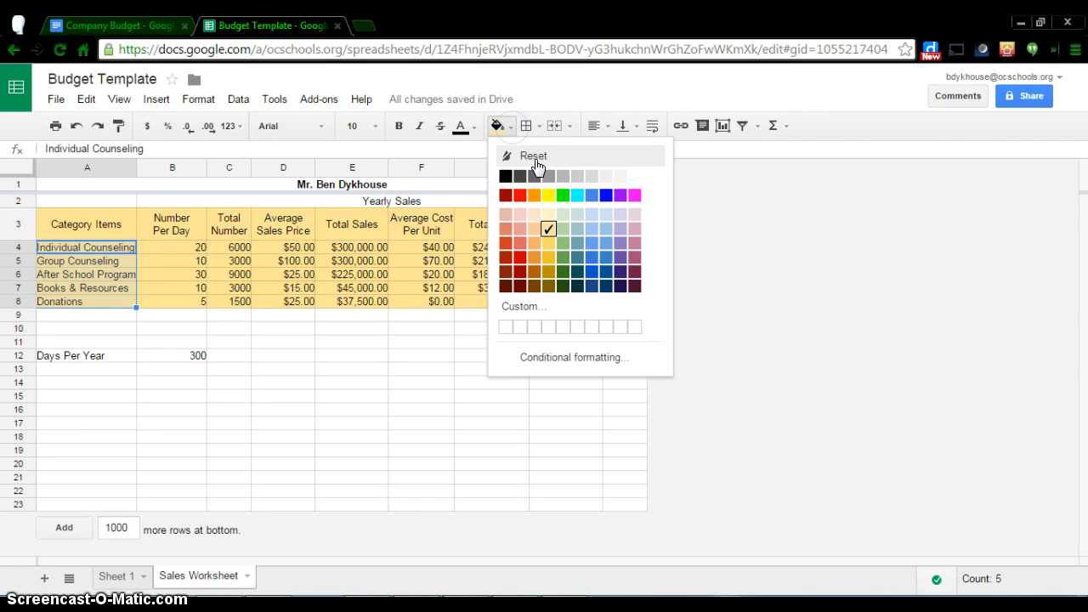
{"action": "left_click", "coordinate": [548, 228]}
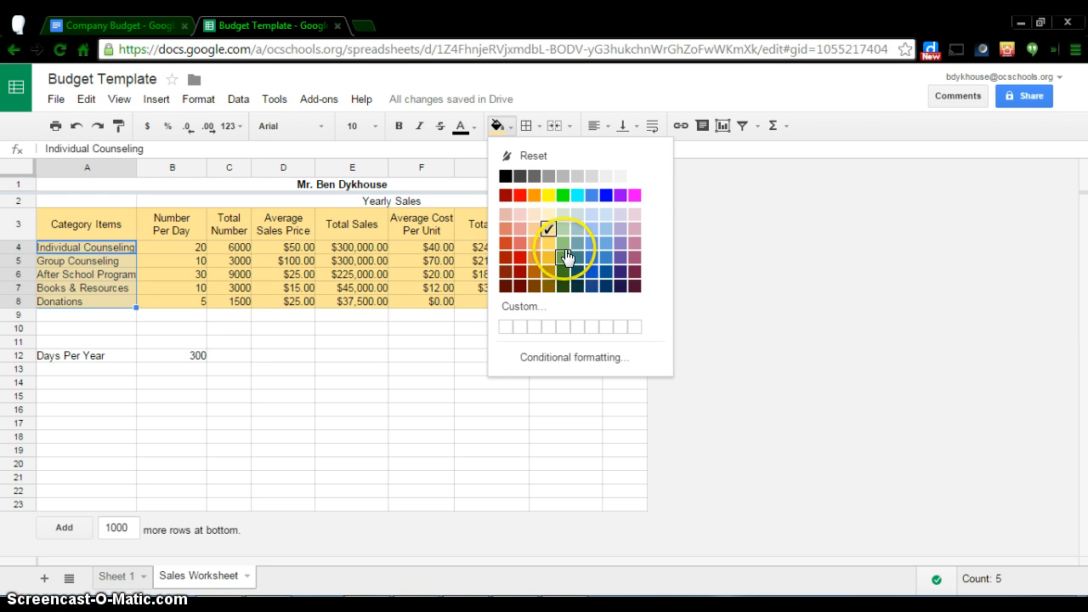
{"action": "left_click", "coordinate": [563, 244]}
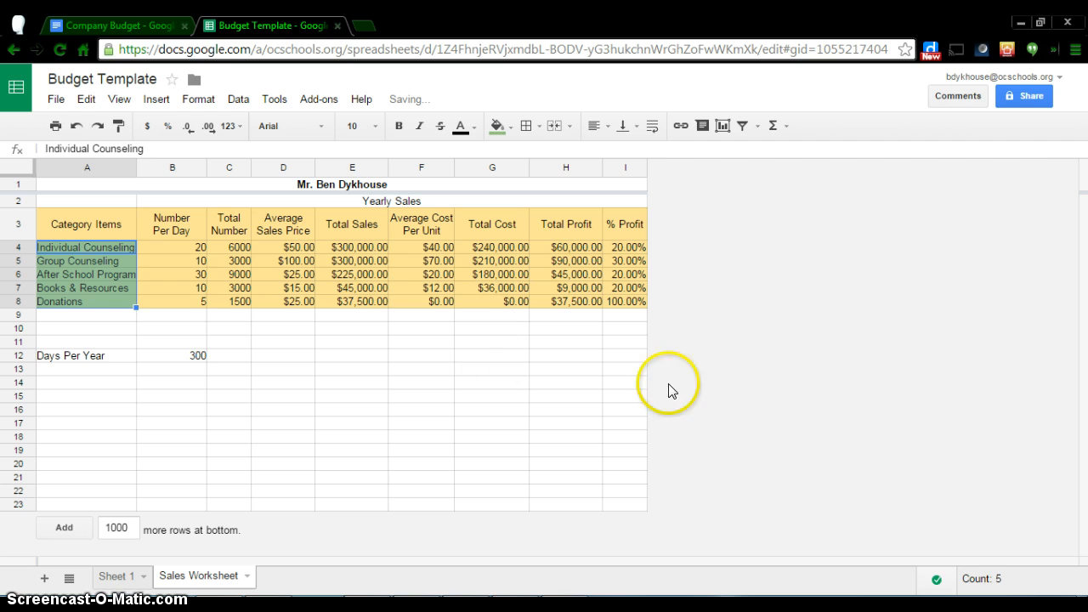
{"action": "left_click", "coordinate": [709, 301]}
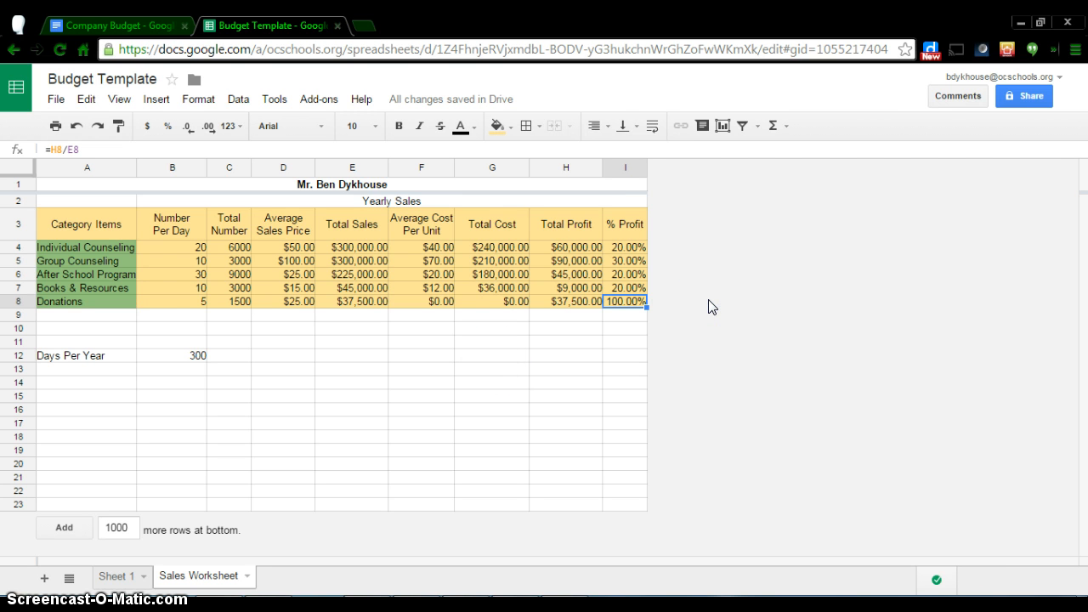
Apply a light blue fill color to the column header row A3:I3
{"action": "left_click", "coordinate": [179, 266]}
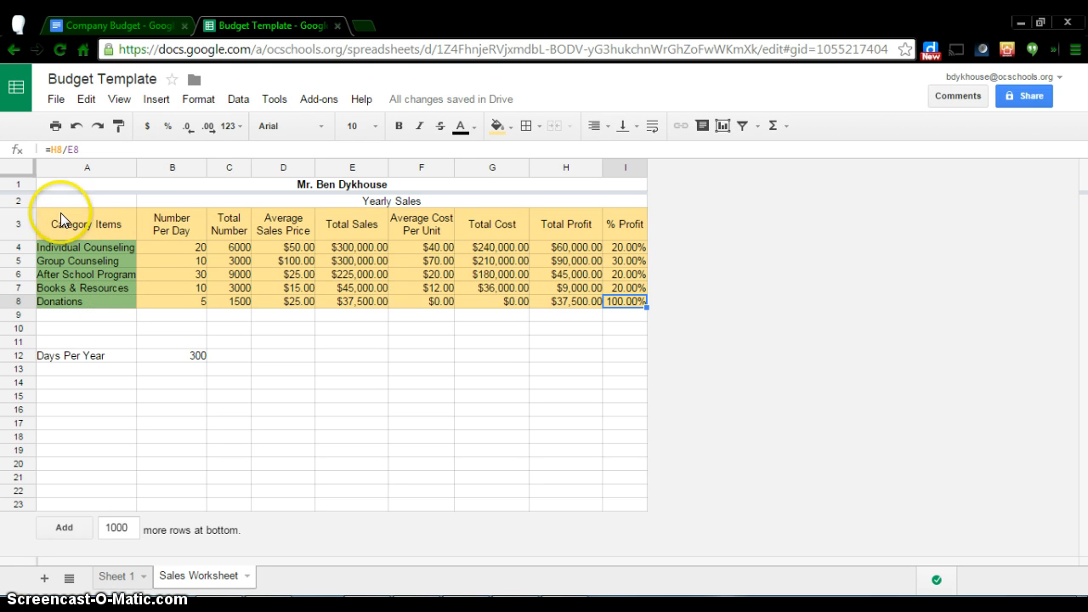
{"action": "left_click_drag", "start_coordinate": [60, 217], "coordinate": [615, 233]}
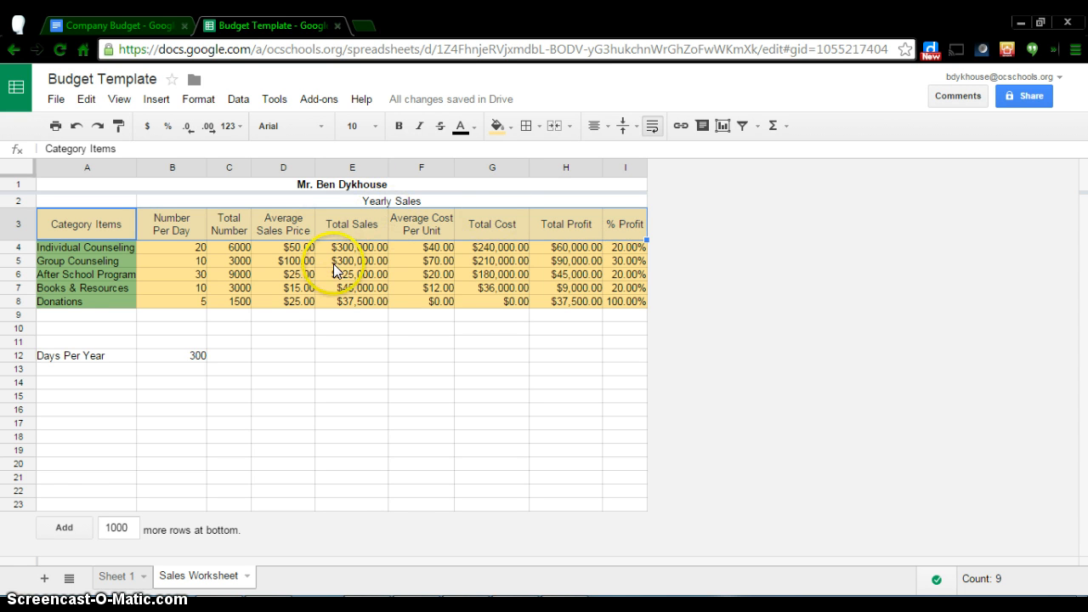
{"action": "left_click", "coordinate": [502, 128]}
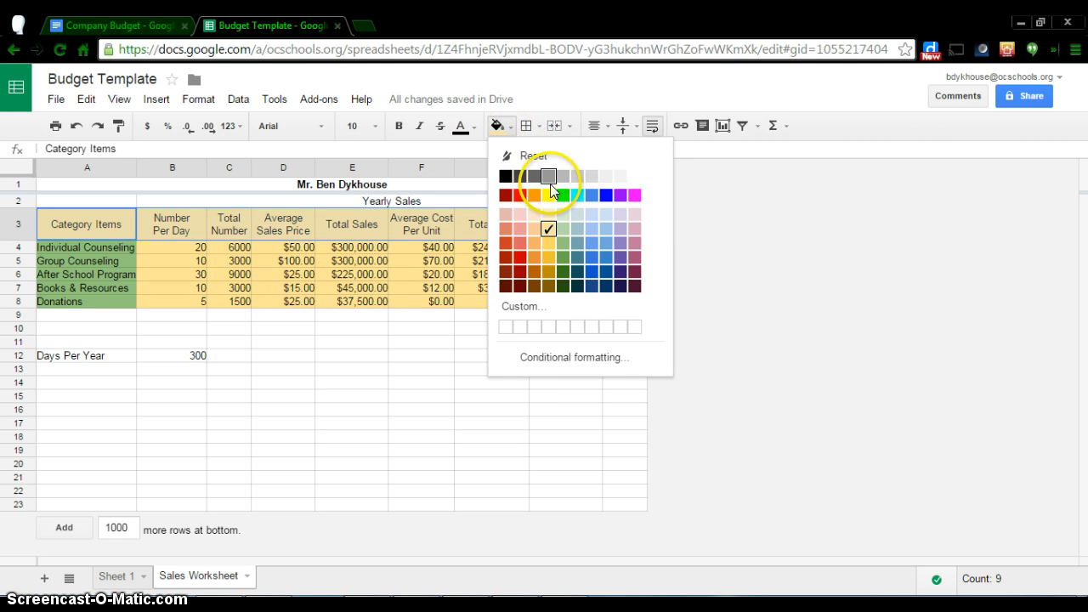
{"action": "left_click", "coordinate": [606, 230]}
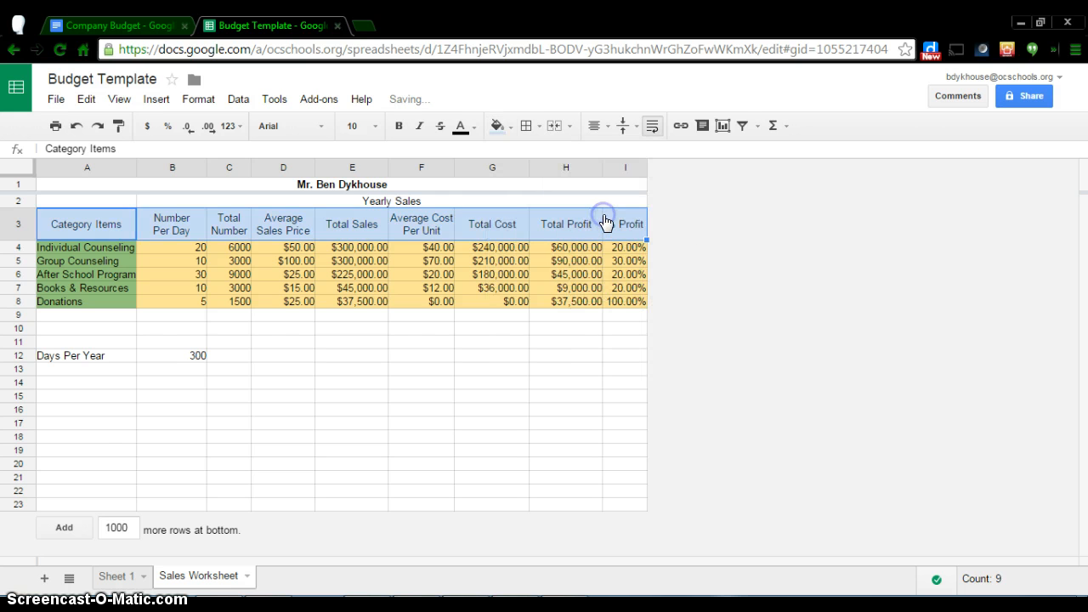
{"action": "left_click", "coordinate": [814, 314]}
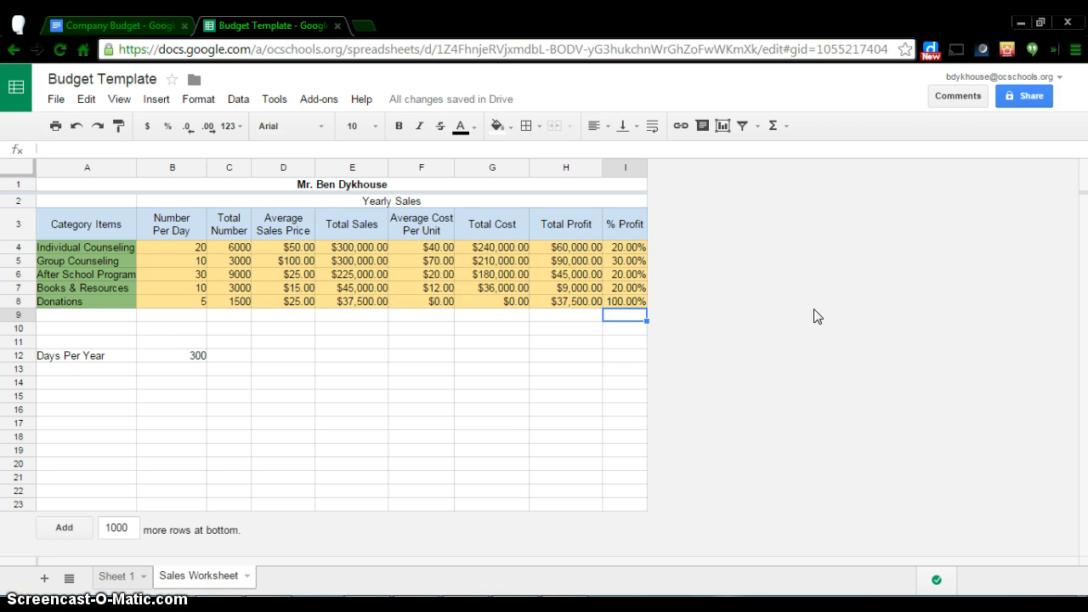
Fill the Days Per Year label in A12 with the same medium green as the category item names
{"action": "left_click", "coordinate": [94, 362]}
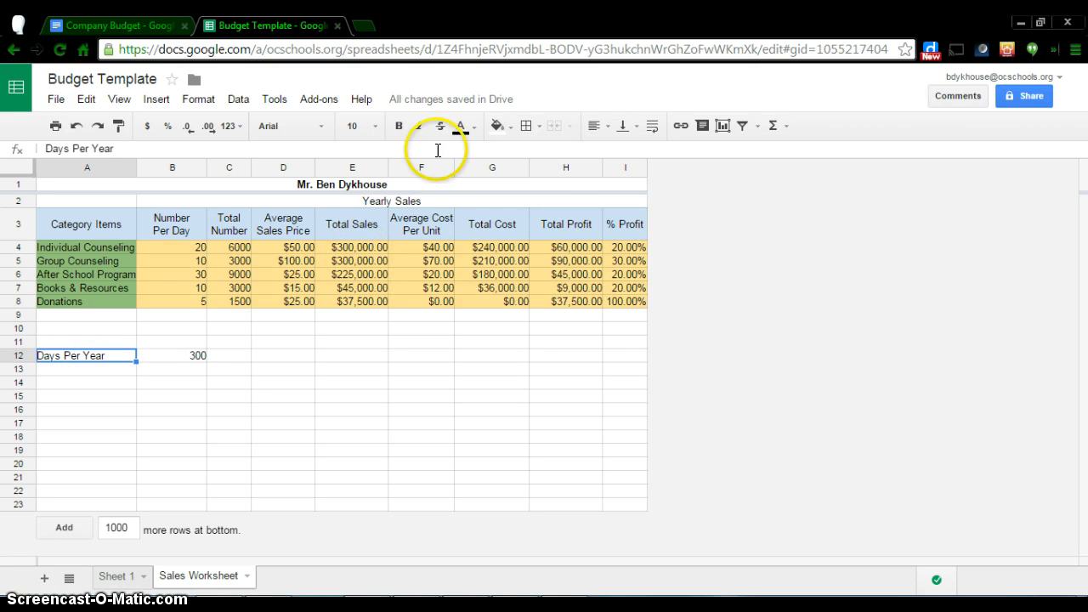
{"action": "left_click", "coordinate": [512, 127]}
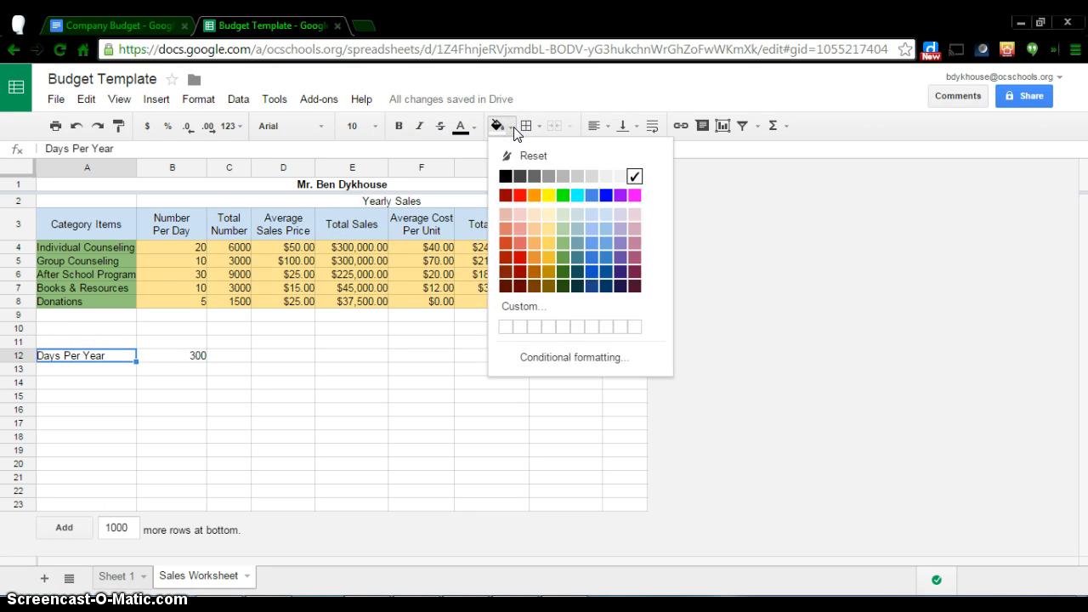
{"action": "left_click", "coordinate": [563, 234]}
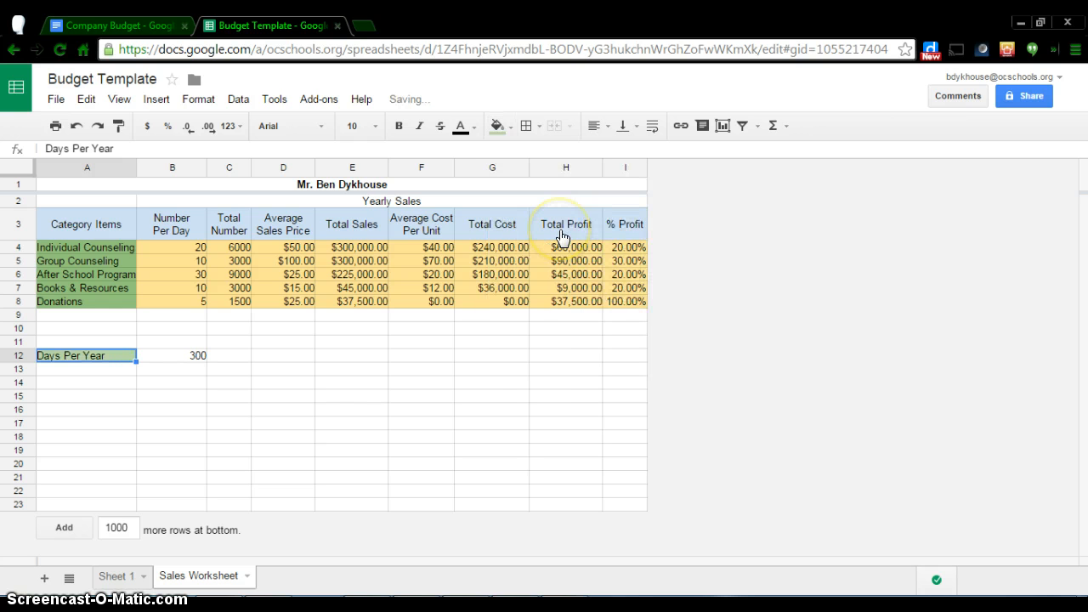
{"action": "left_click", "coordinate": [510, 127]}
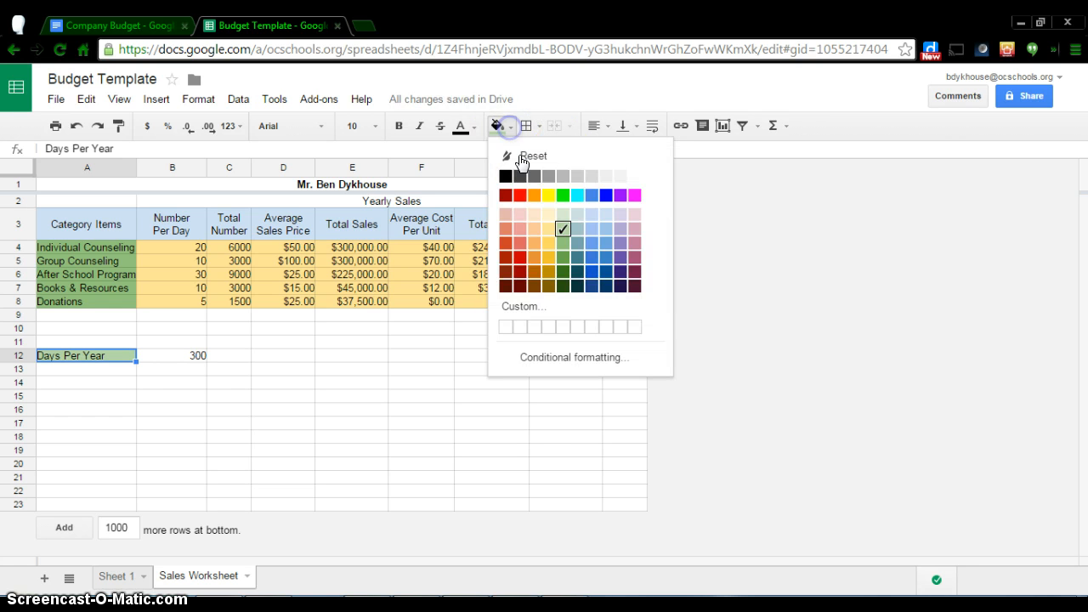
{"action": "left_click", "coordinate": [563, 243]}
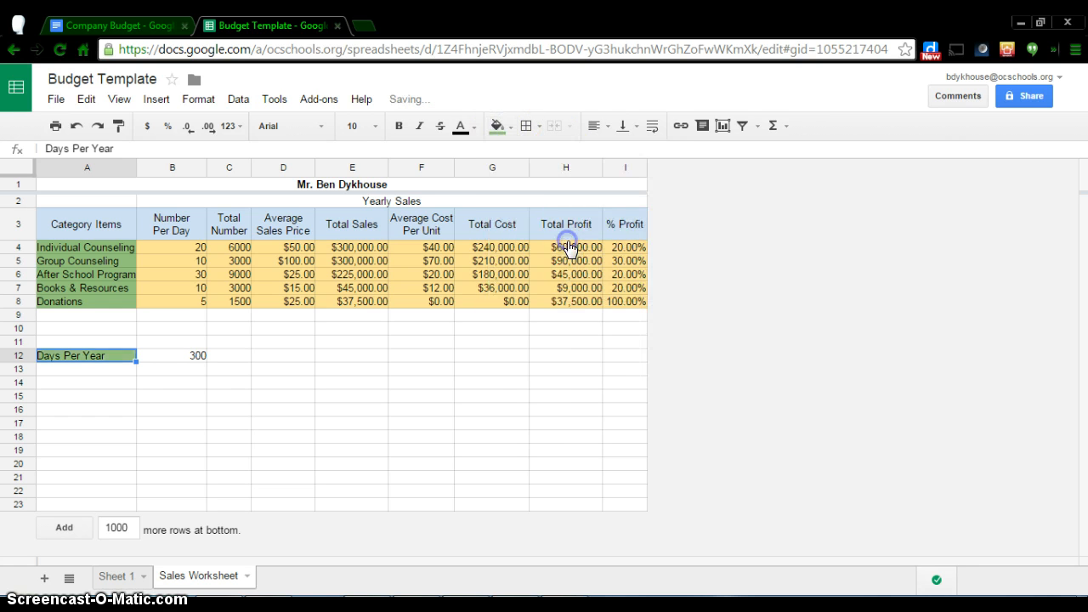
Fill the Days Per Year value in B12 with the same light yellow as the table's data cells
{"action": "left_click", "coordinate": [180, 364]}
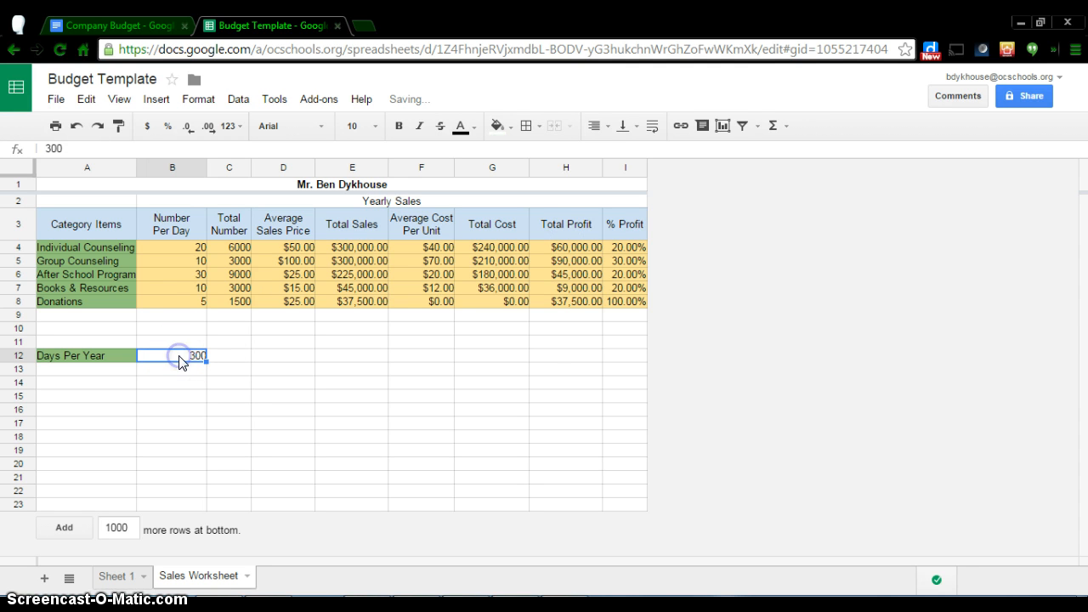
{"action": "left_click", "coordinate": [508, 127]}
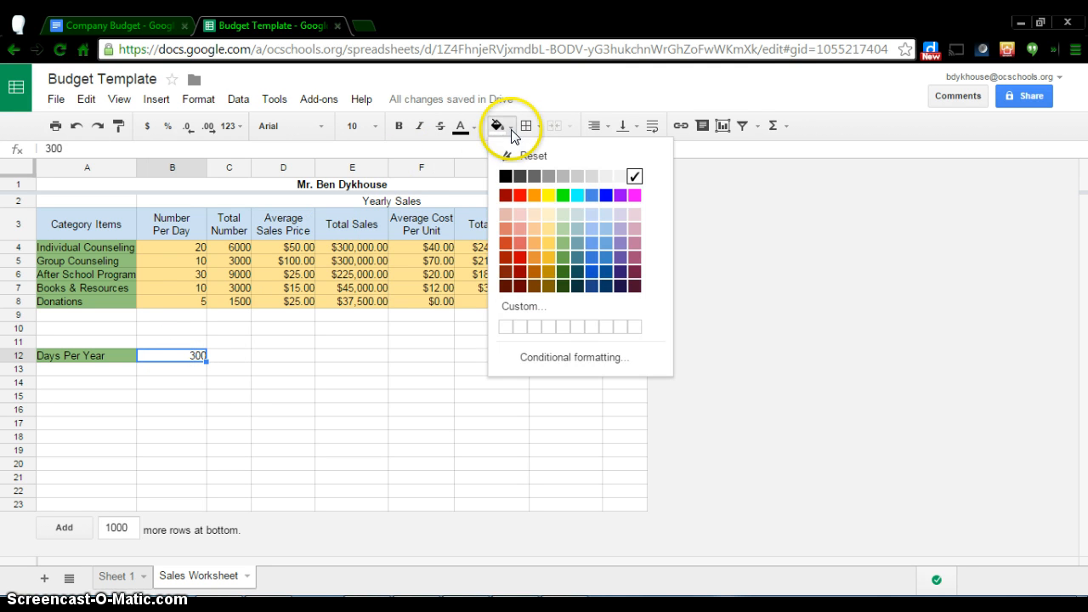
{"action": "left_click", "coordinate": [548, 230]}
{"action": "left_click", "coordinate": [284, 357]}
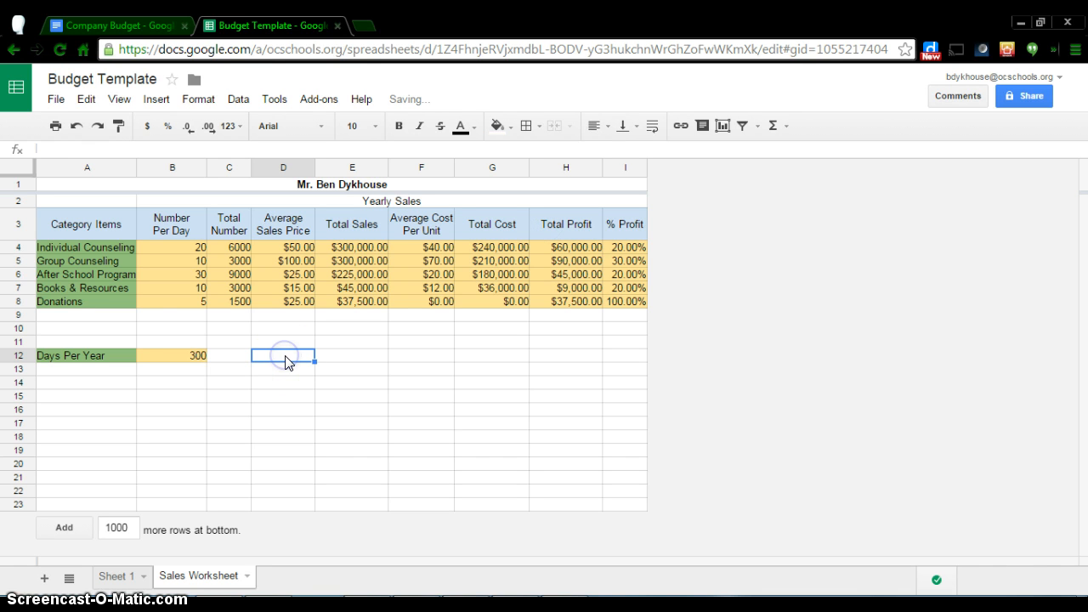